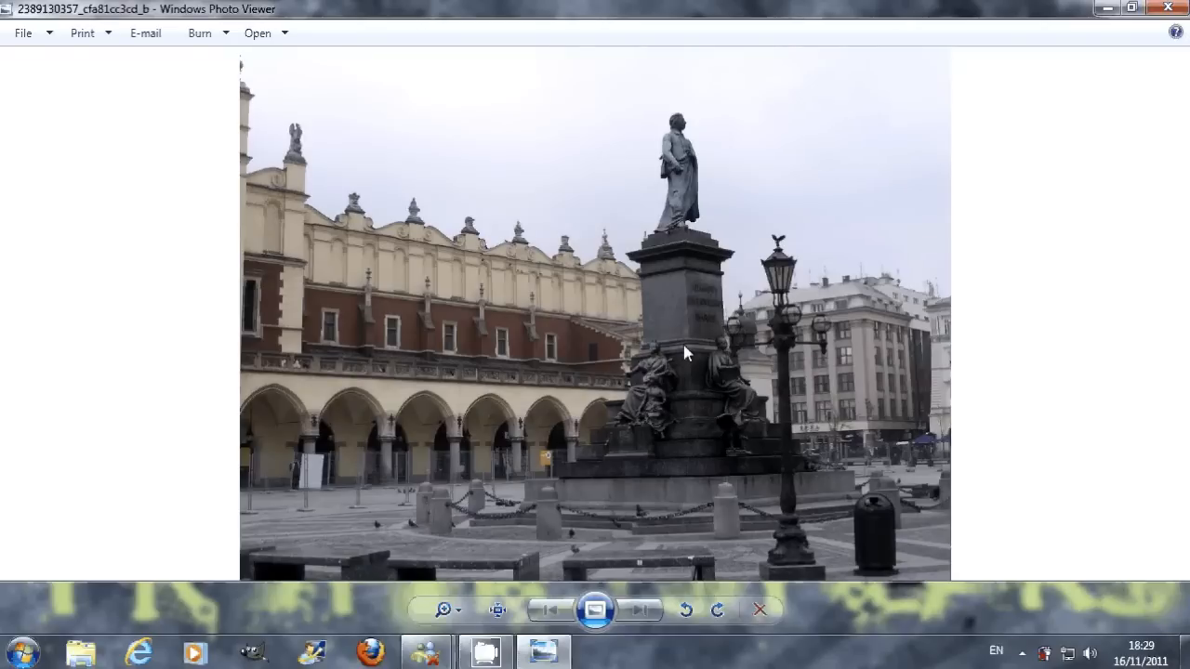
# Step: Close the photo in Windows Photo Viewer and move the GIMP image window to the top of the screen
pyautogui.click(1168, 9)
pyautogui.rightClick(1156, 35)
pyautogui.click(909, 70)
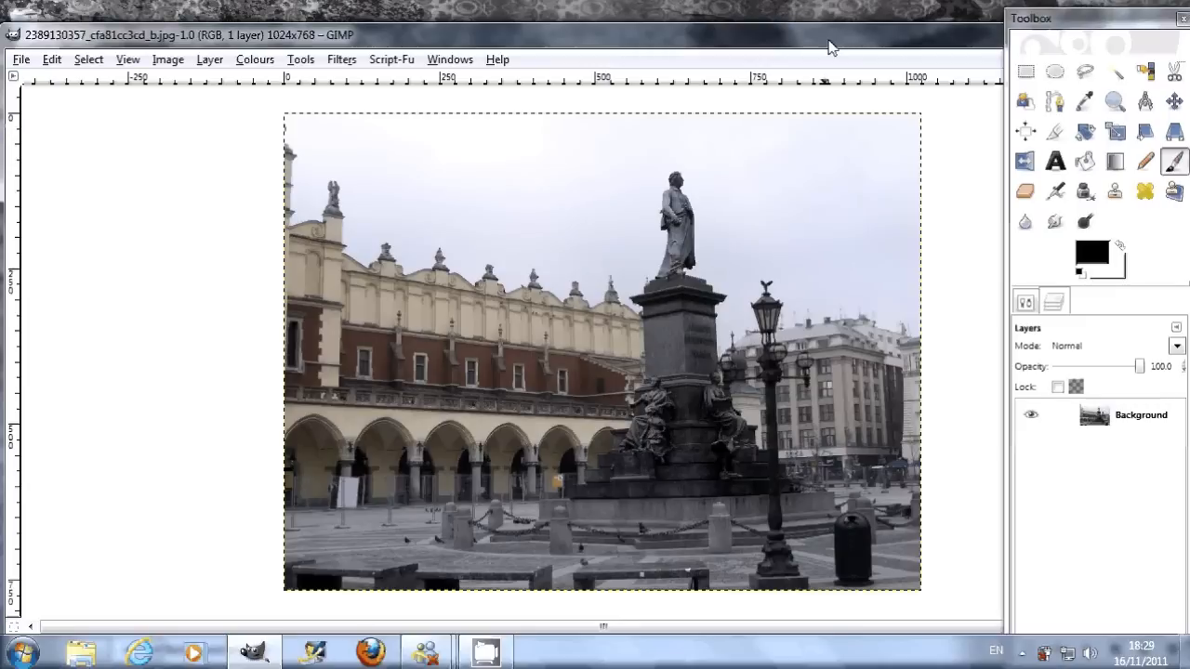
pyautogui.moveTo(830, 47); pyautogui.dragTo(824, 28)
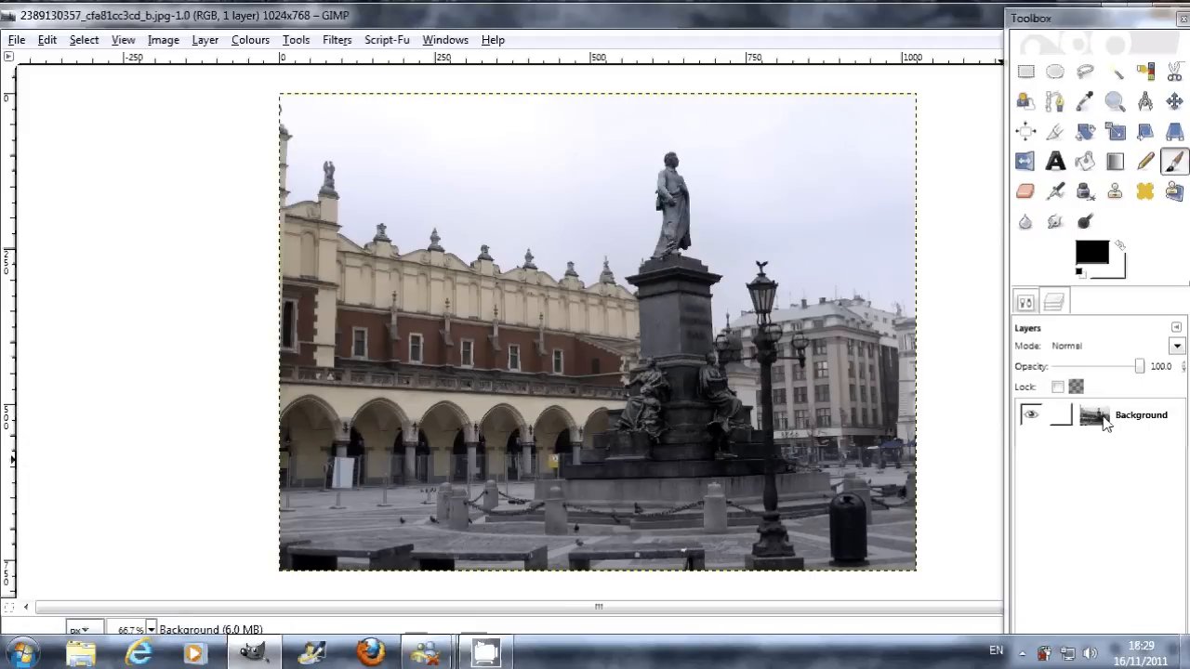
# Step: Duplicate the Background layer and add a new 1024 × 768 px transparent layer above the copy
pyautogui.rightClick(1102, 423)
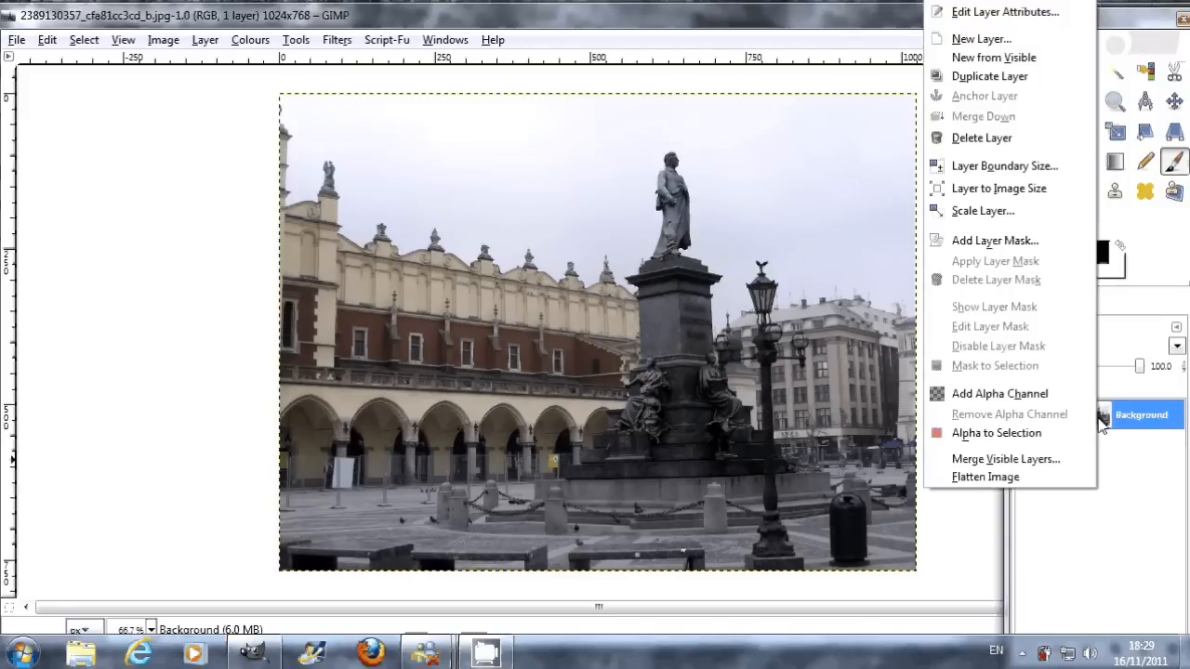
pyautogui.click(1009, 76)
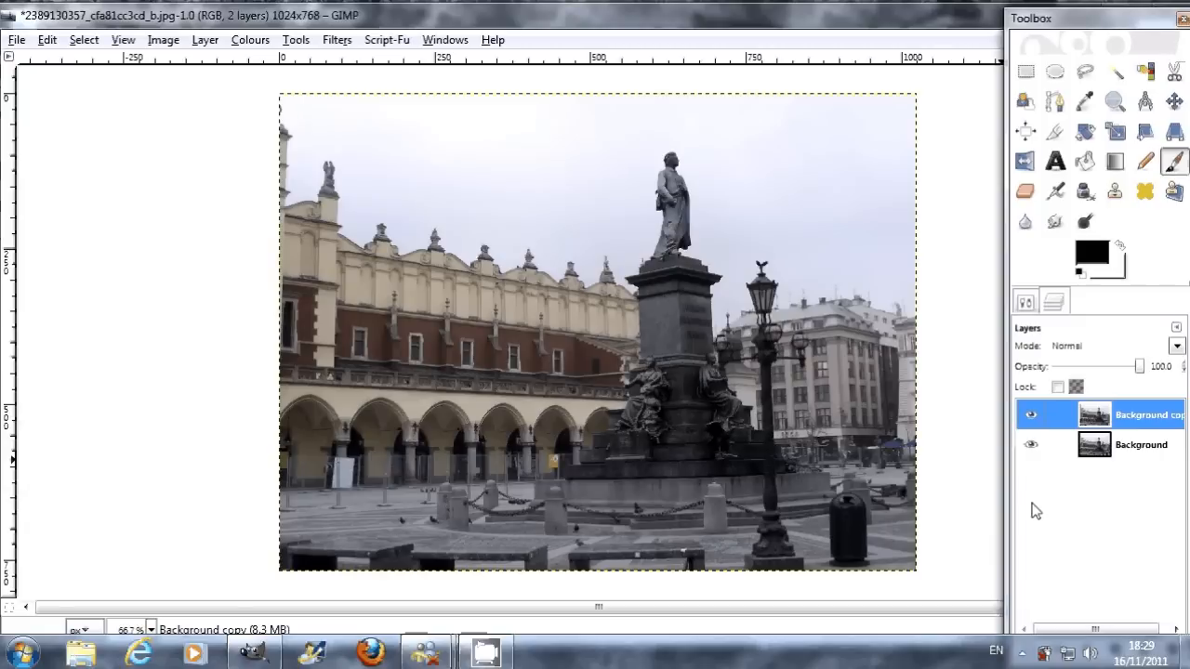
pyautogui.rightClick(1083, 425)
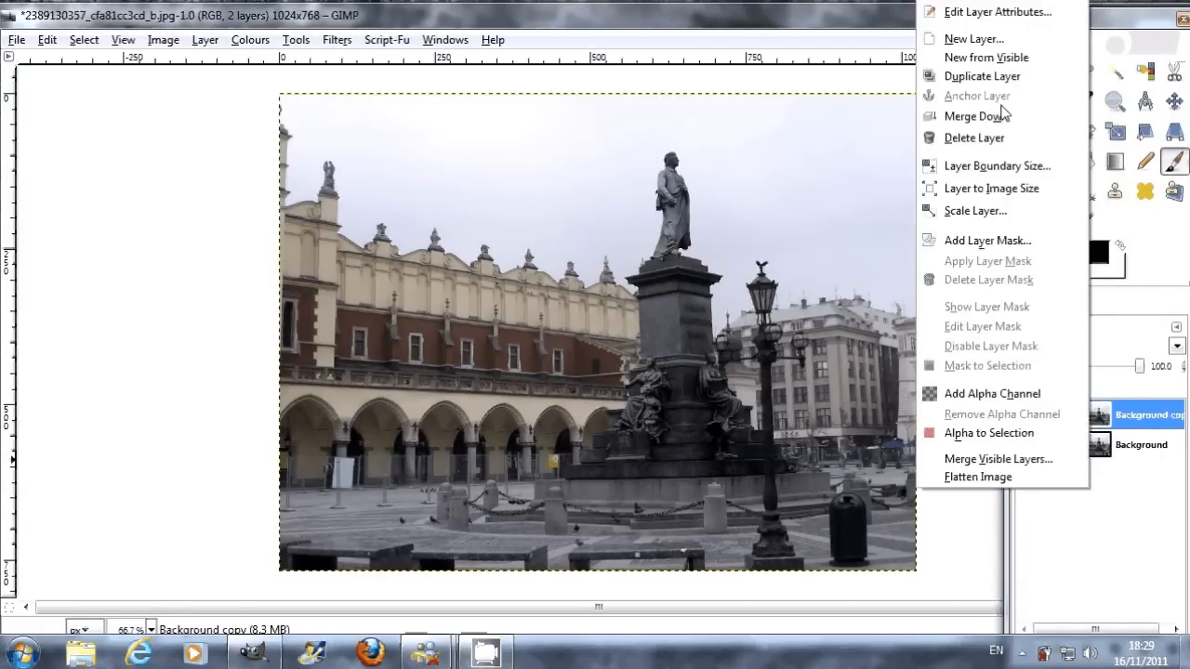
pyautogui.click(1005, 40)
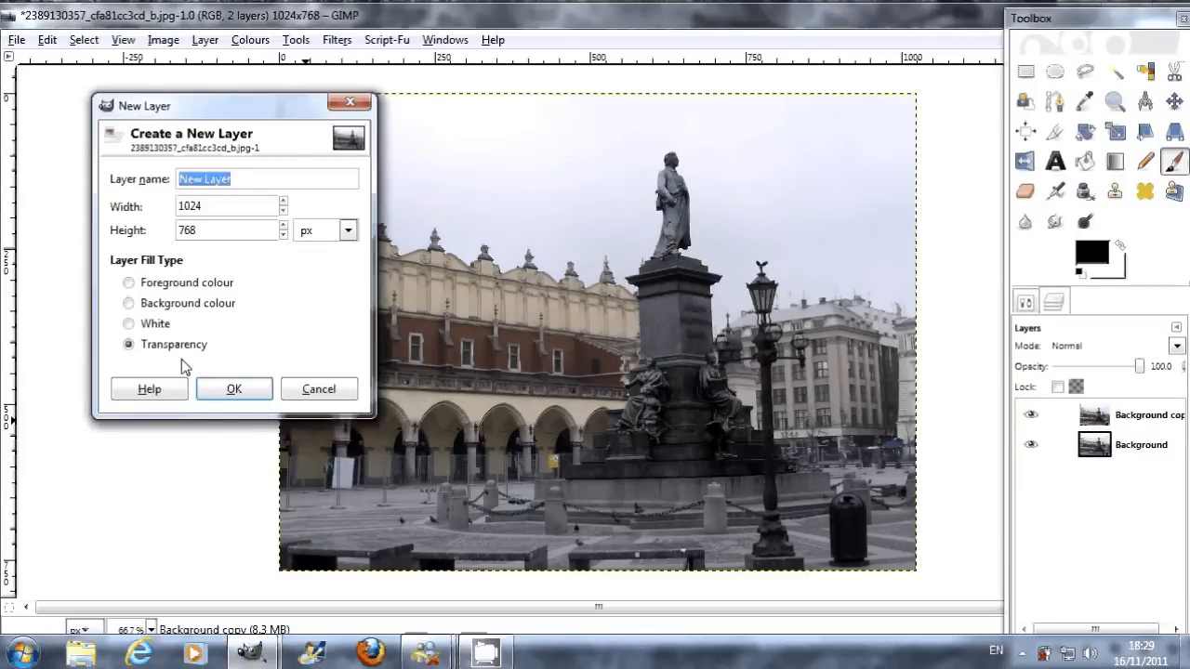
pyautogui.click(238, 392)
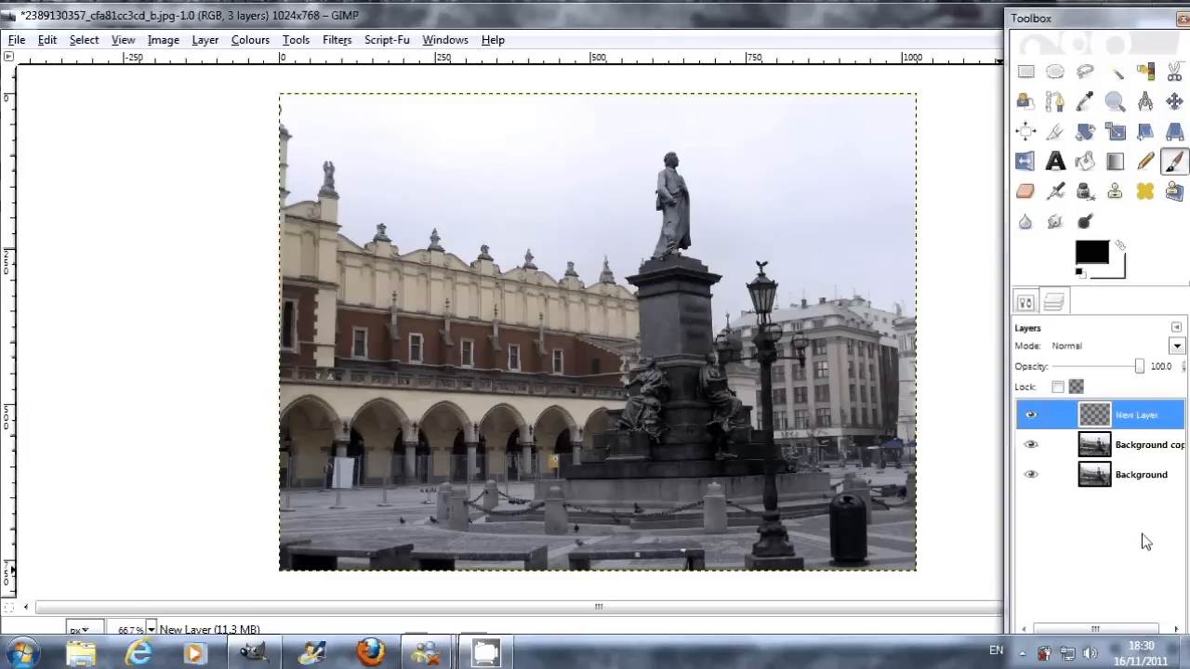
# Step: Apply Brightness-Contrast to the Background copy layer with brightness 53 and contrast 52
pyautogui.click(1102, 449)
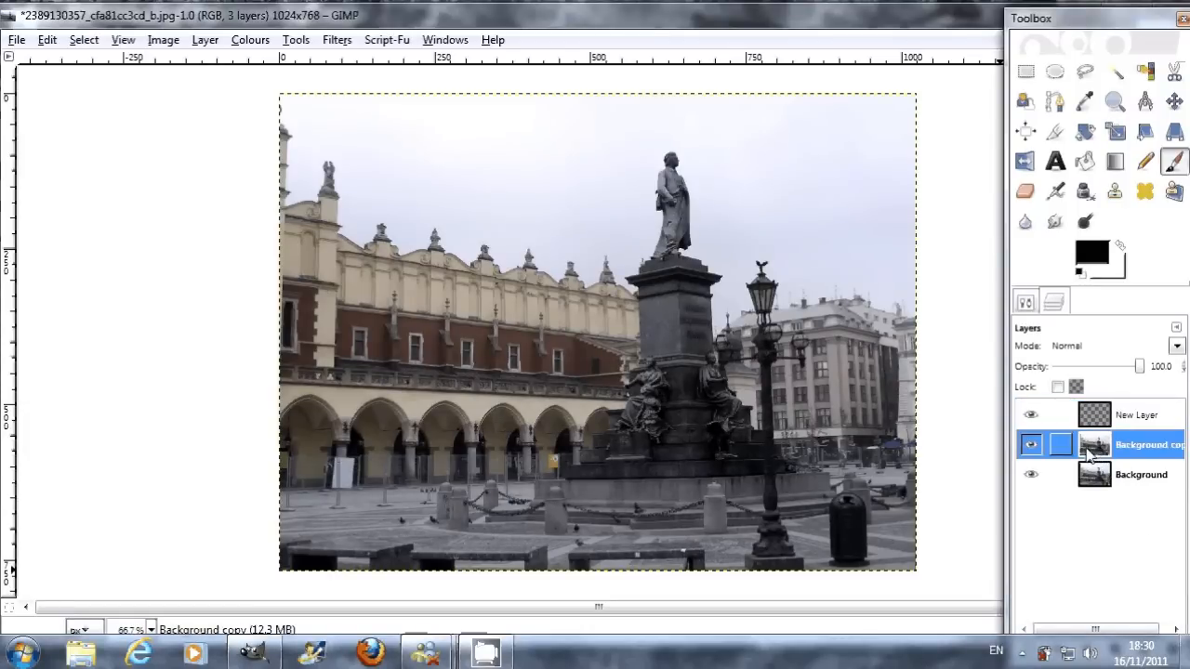
pyautogui.click(251, 40)
pyautogui.click(348, 136)
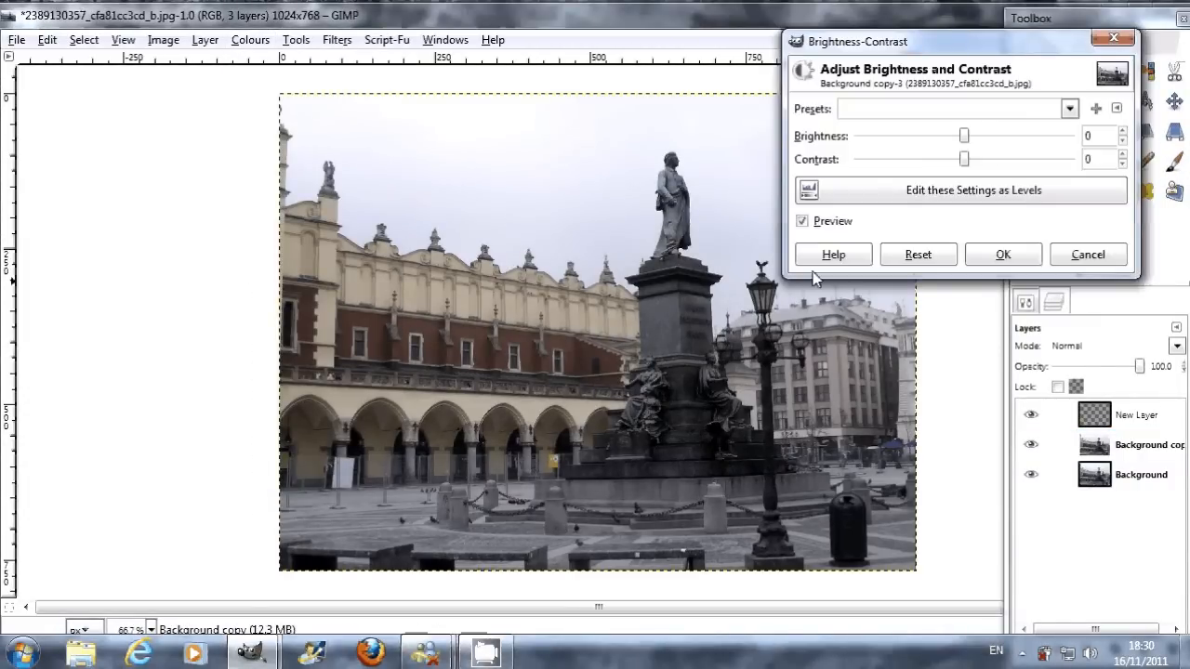
pyautogui.scroll(4, 615, 270)
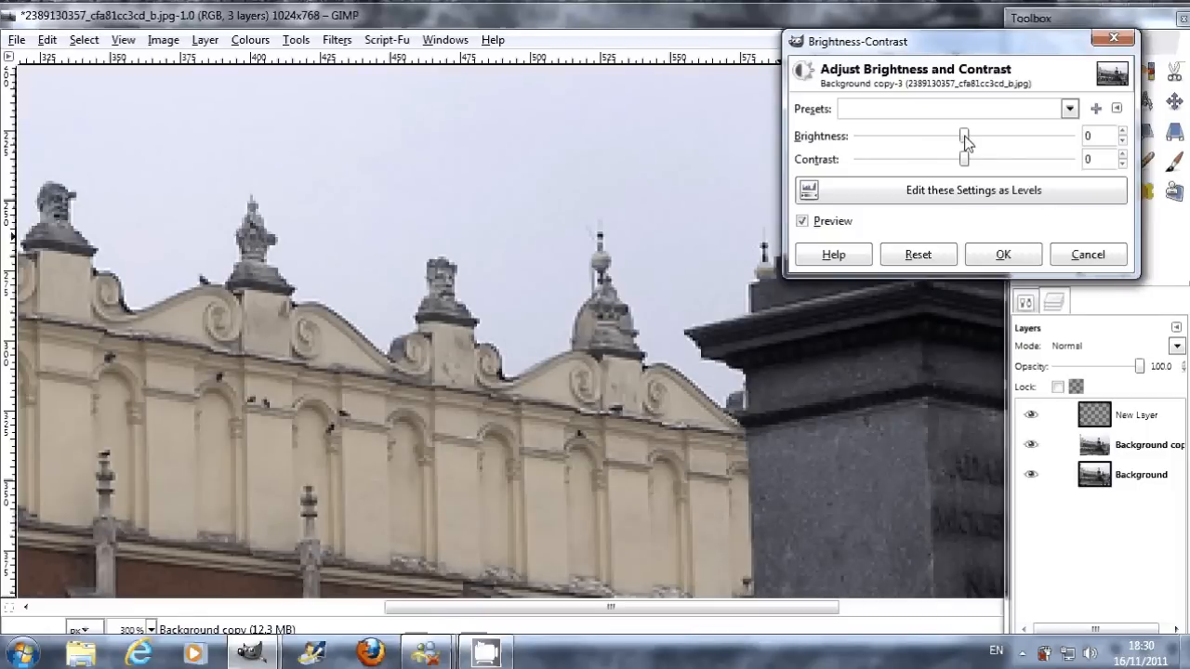
pyautogui.moveTo(966, 141); pyautogui.dragTo(1009, 168)
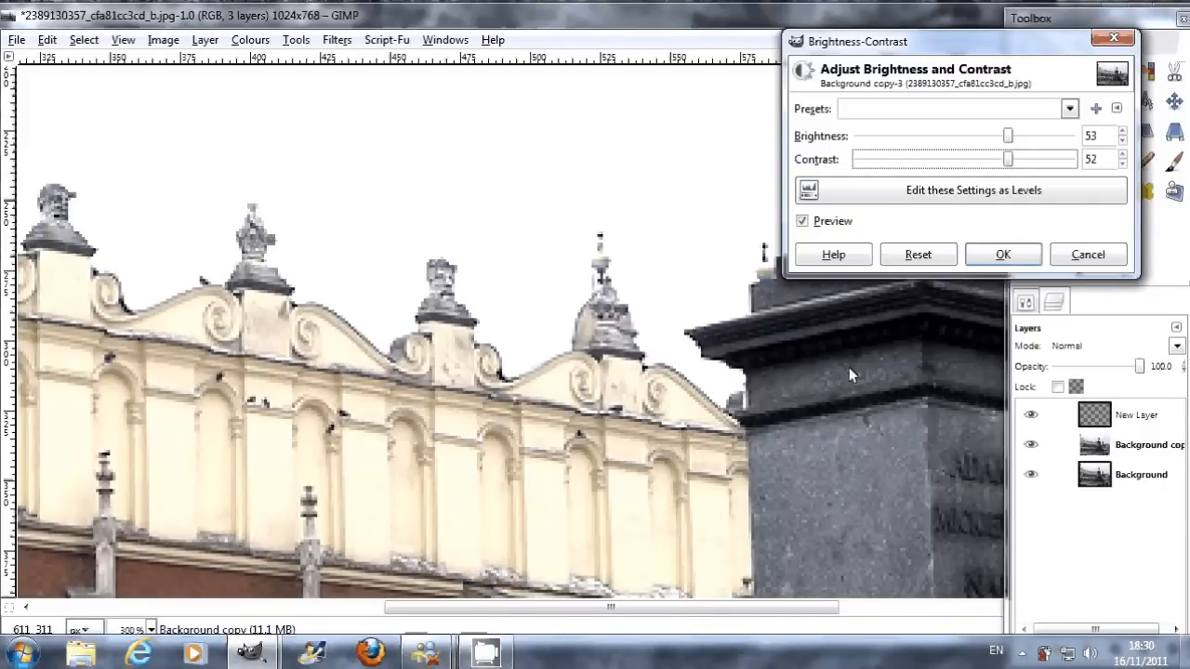
pyautogui.click(577, 608)
pyautogui.moveTo(578, 608); pyautogui.dragTo(596, 636)
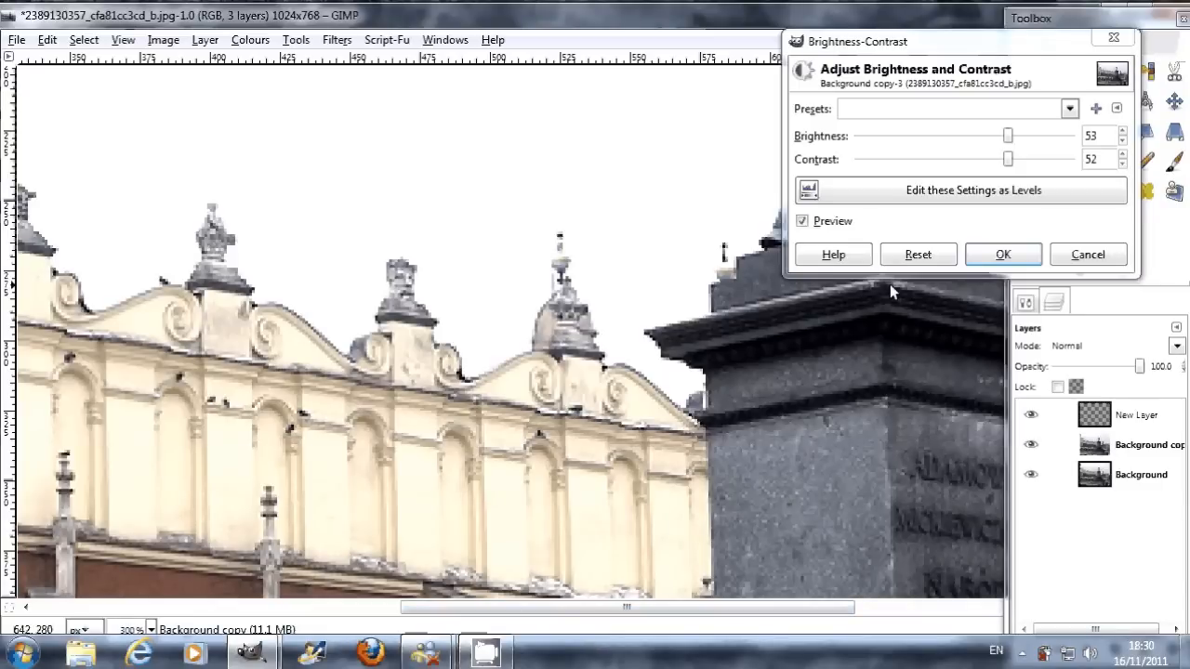
pyautogui.moveTo(652, 612); pyautogui.dragTo(891, 489)
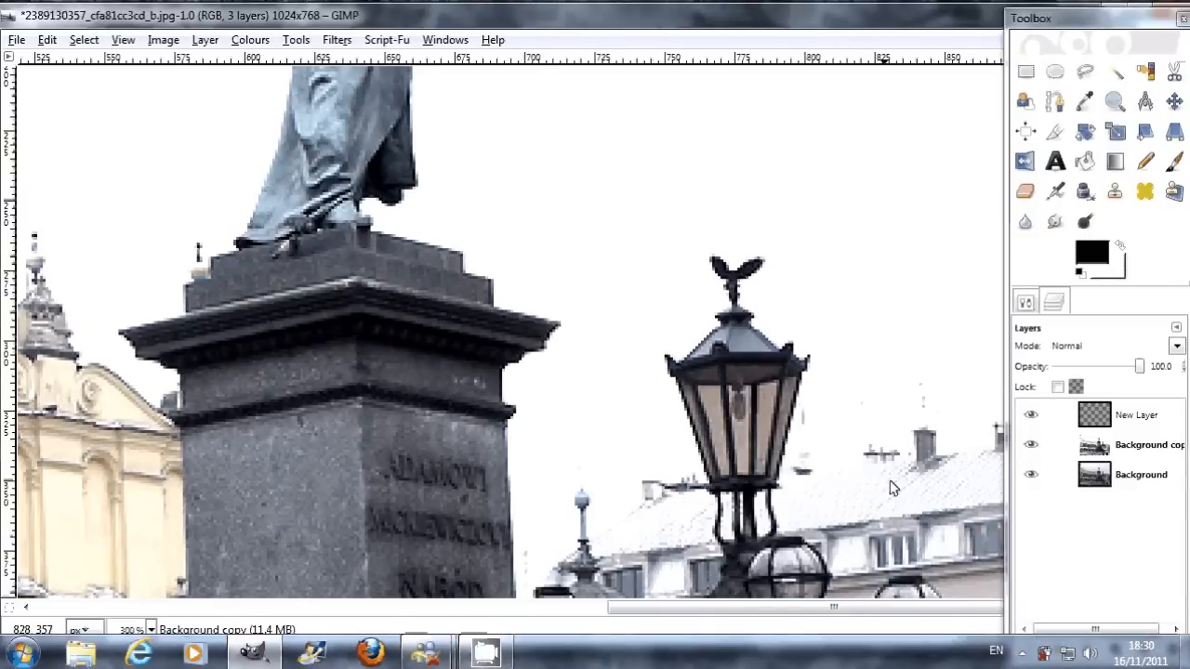
# Step: Select the whitened sky on the Background copy layer with the Fuzzy Select tool
pyautogui.moveTo(825, 608); pyautogui.dragTo(489, 633)
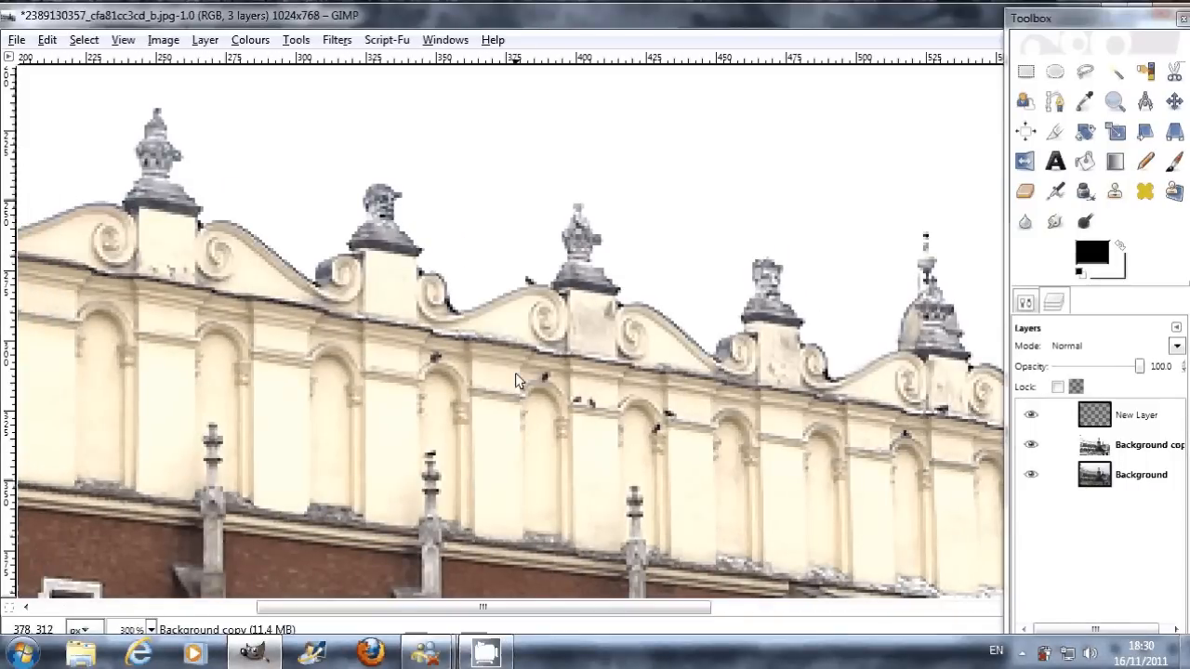
pyautogui.press('1')
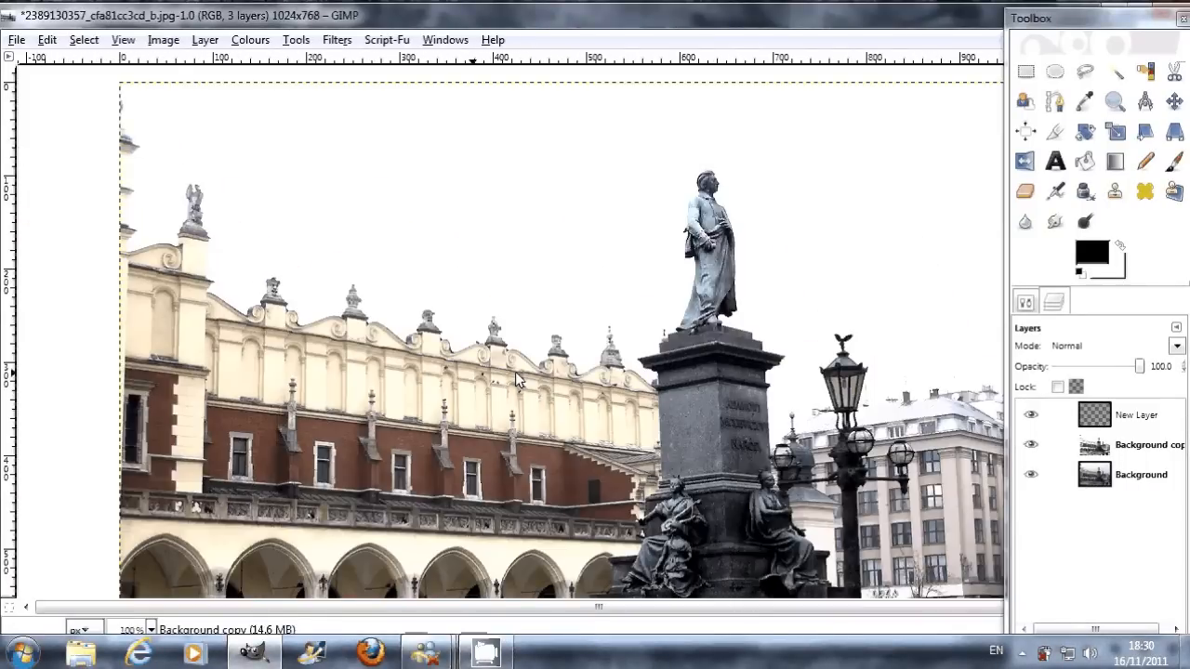
pyautogui.press('-')
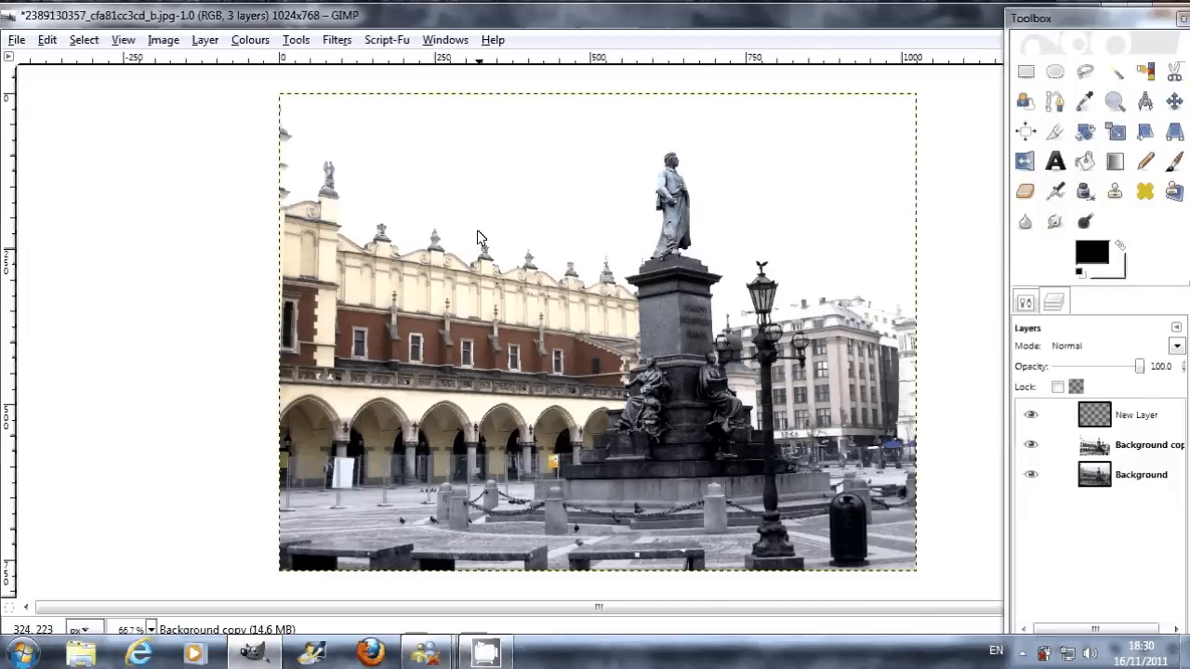
pyautogui.click(1118, 77)
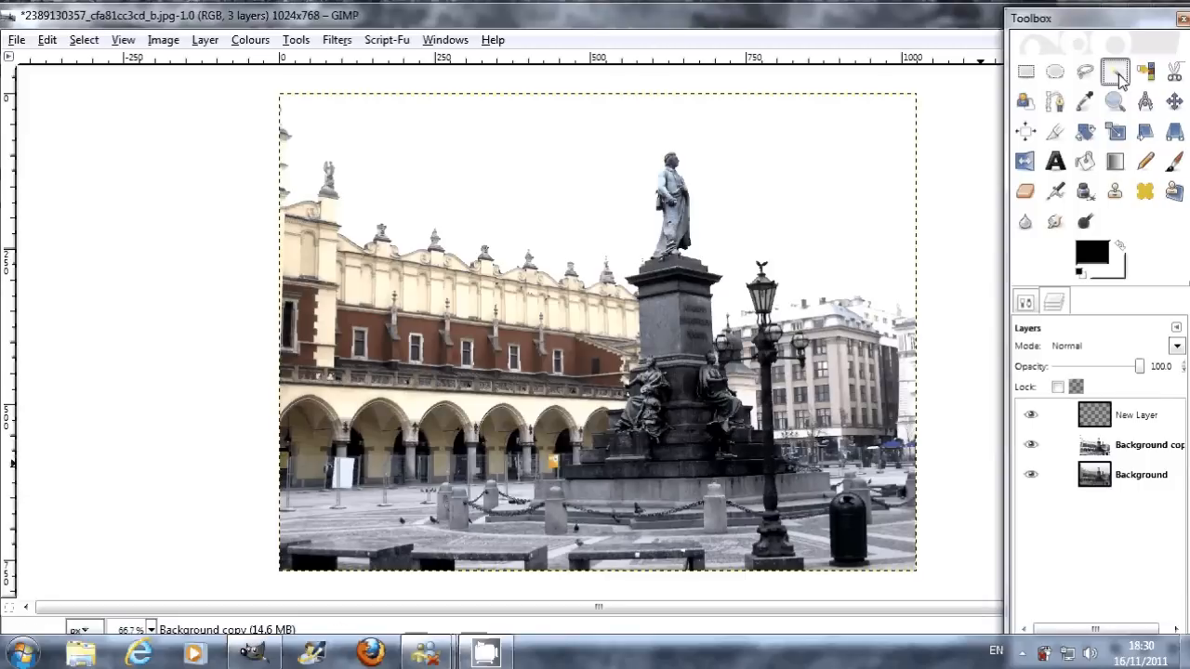
pyautogui.click(546, 186)
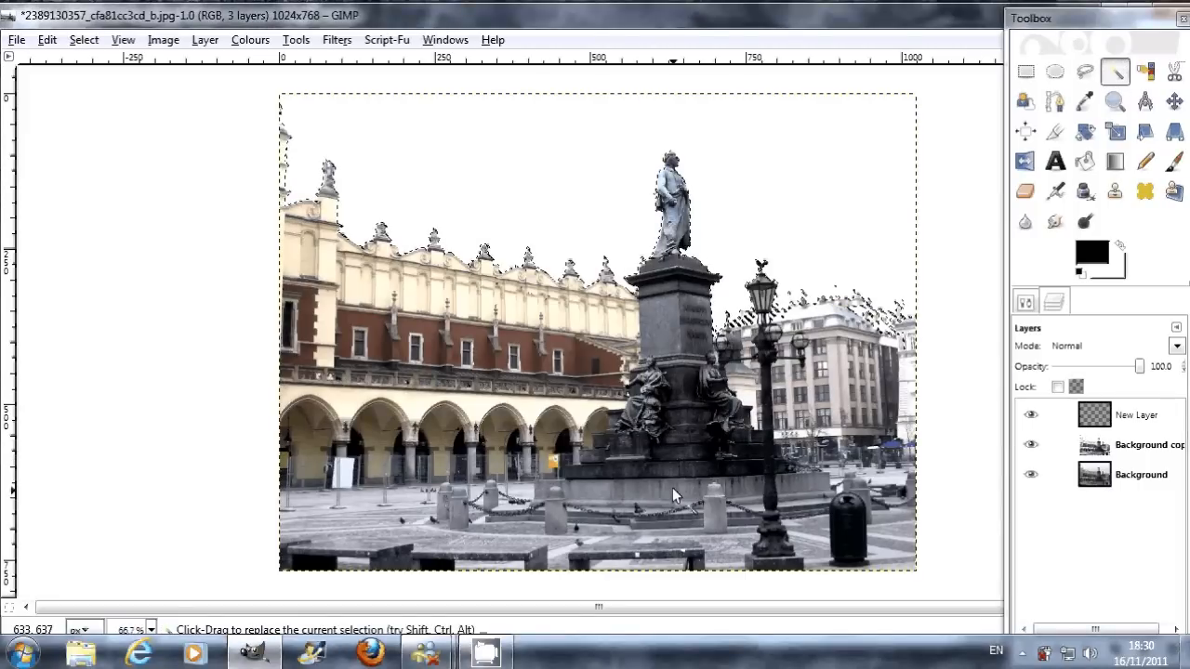
# Step: Make New Layer active, choose the Blend tool and set the foreground colour to light blue afc4ff
pyautogui.click(1104, 422)
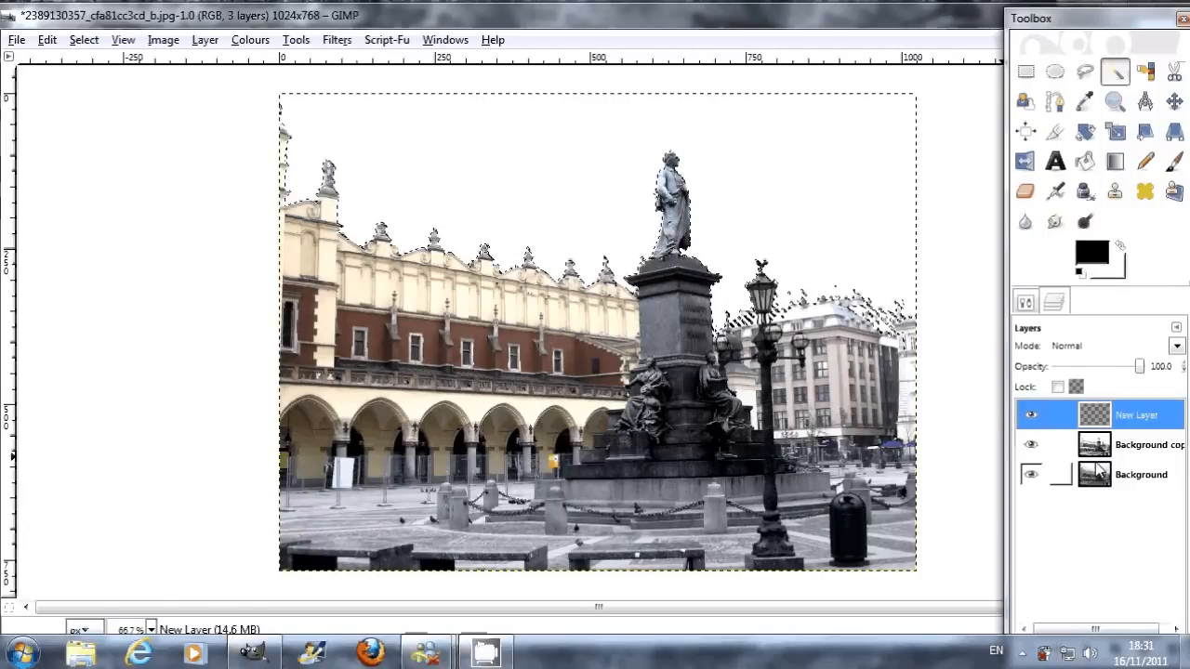
pyautogui.click(1117, 164)
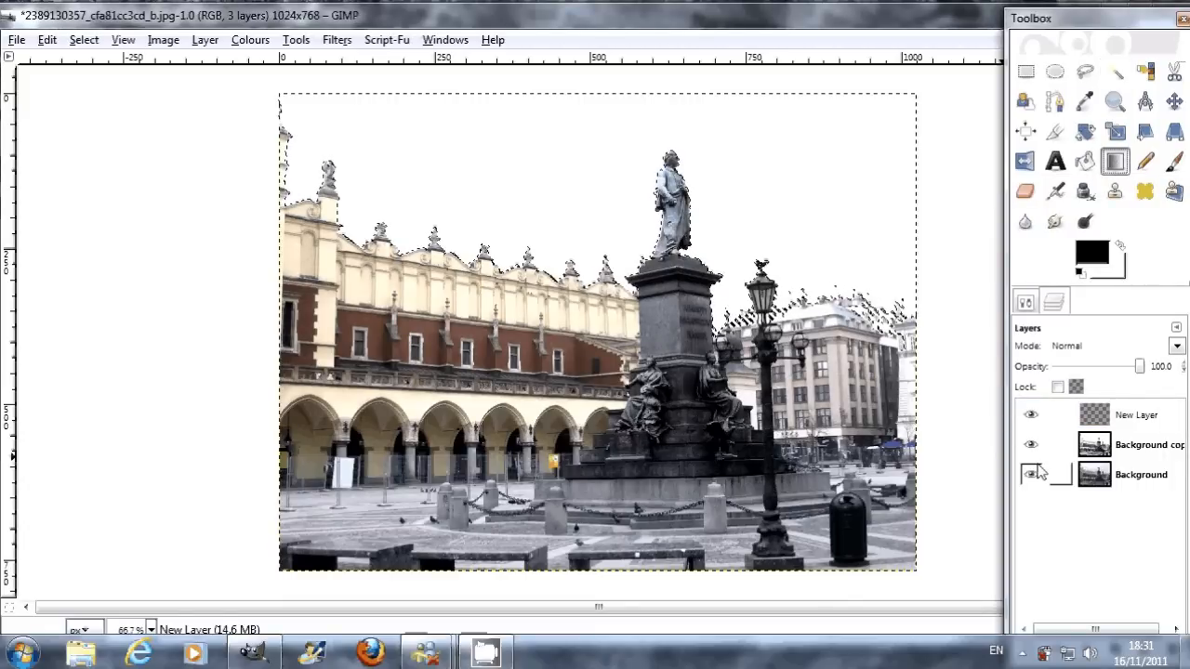
pyautogui.click(1025, 302)
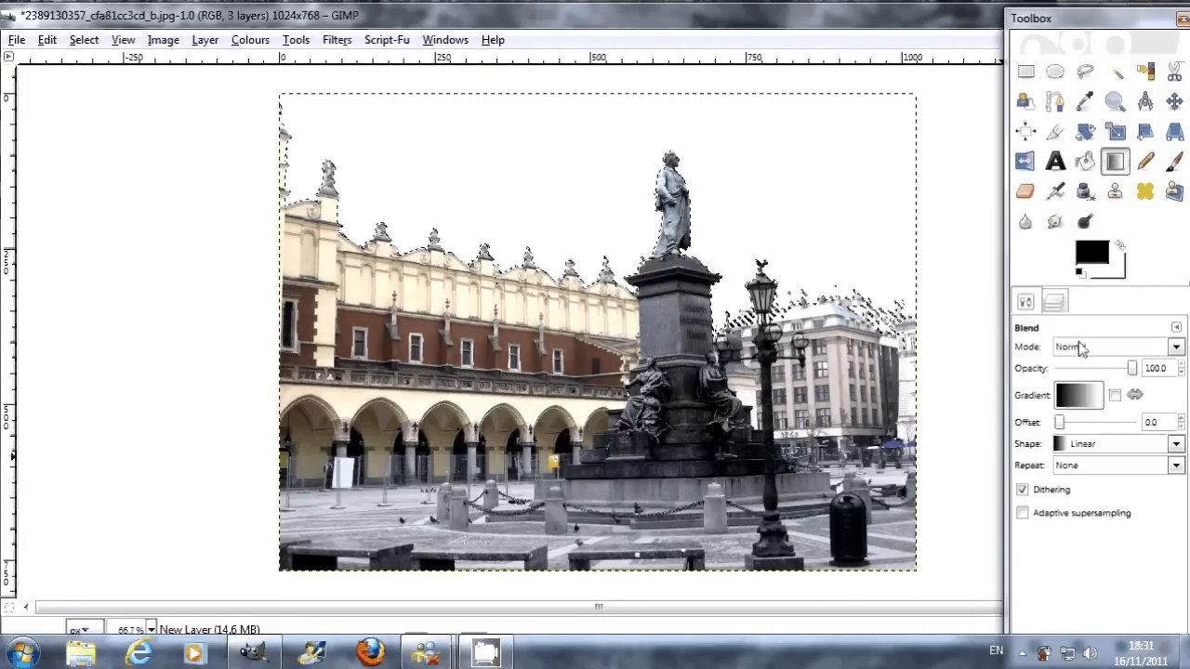
pyautogui.click(1093, 253)
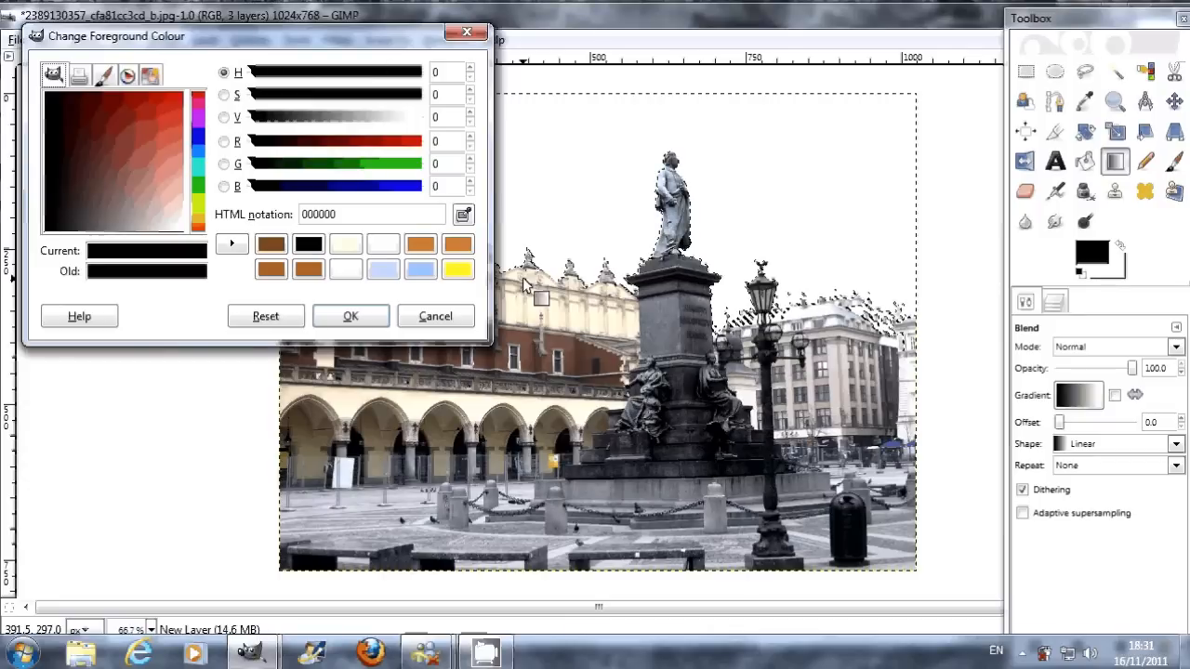
pyautogui.click(384, 271)
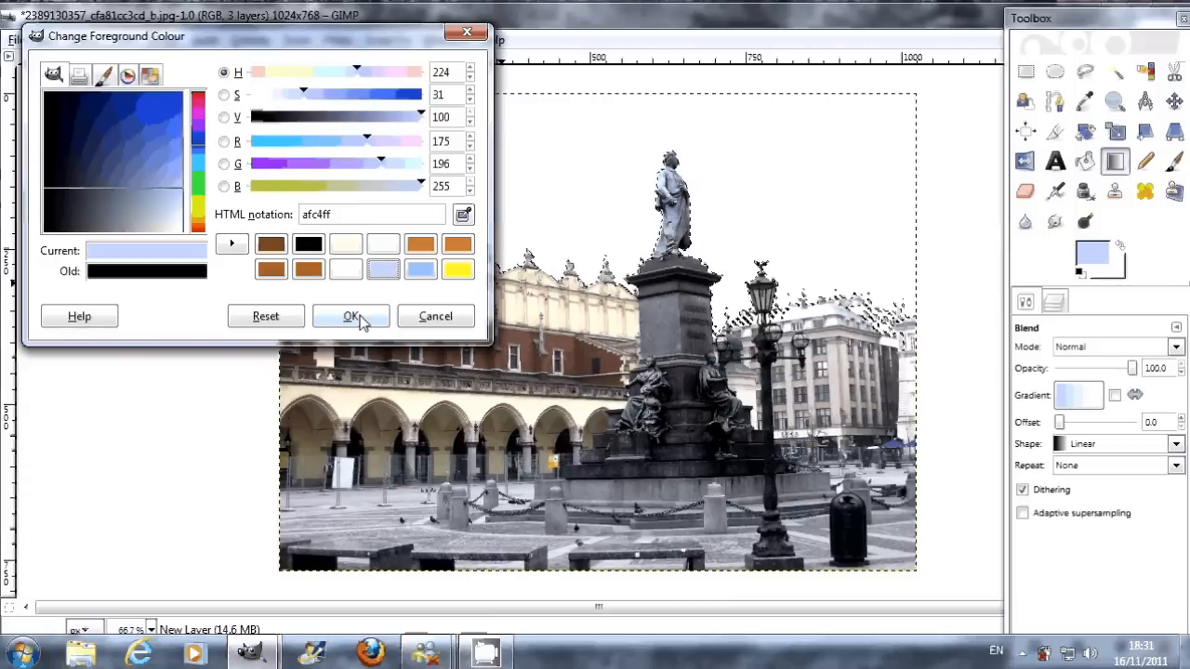
pyautogui.moveTo(344, 216); pyautogui.dragTo(299, 215)
pyautogui.click(339, 216)
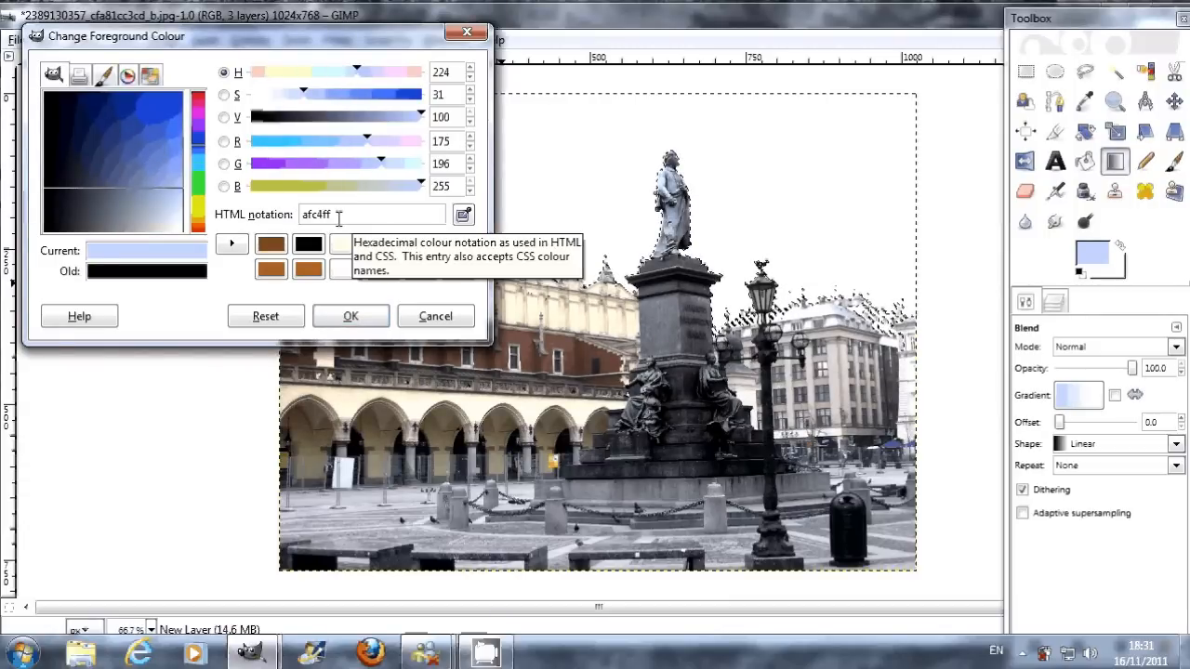
pyautogui.click(351, 317)
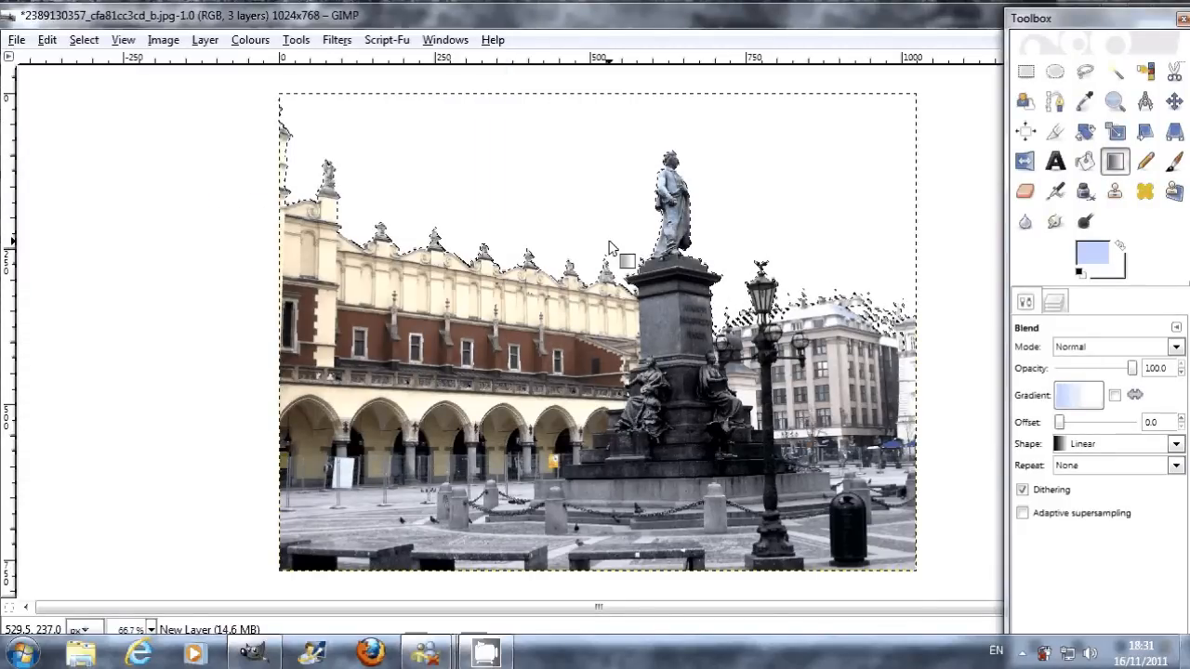
# Step: Fill the selected sky with a vertical linear gradient about 882 px long, from above the image to below it
pyautogui.press('-')
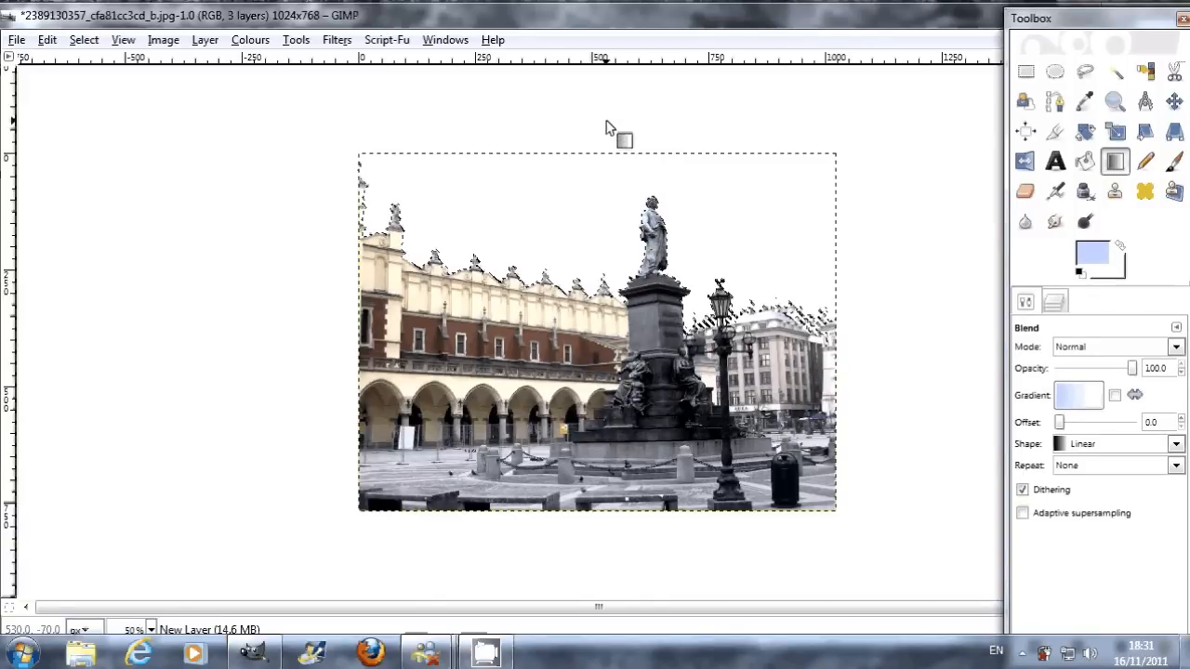
pyautogui.moveTo(608, 121); pyautogui.dragTo(610, 541)
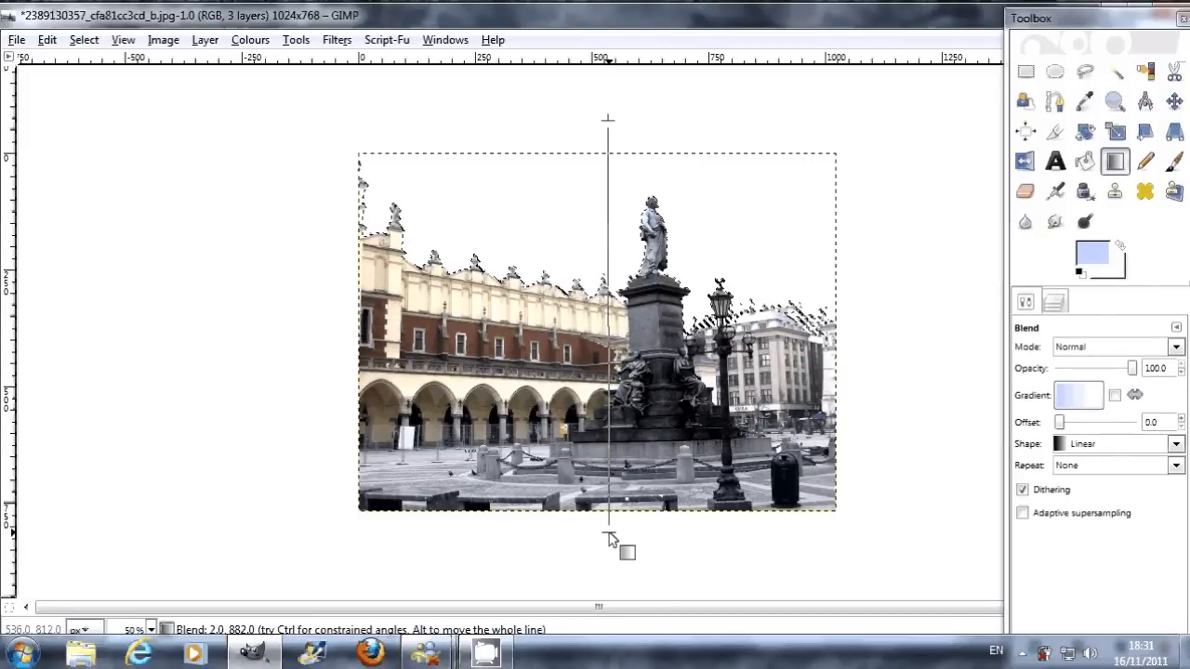
pyautogui.moveTo(609, 539); pyautogui.dragTo(609, 539)
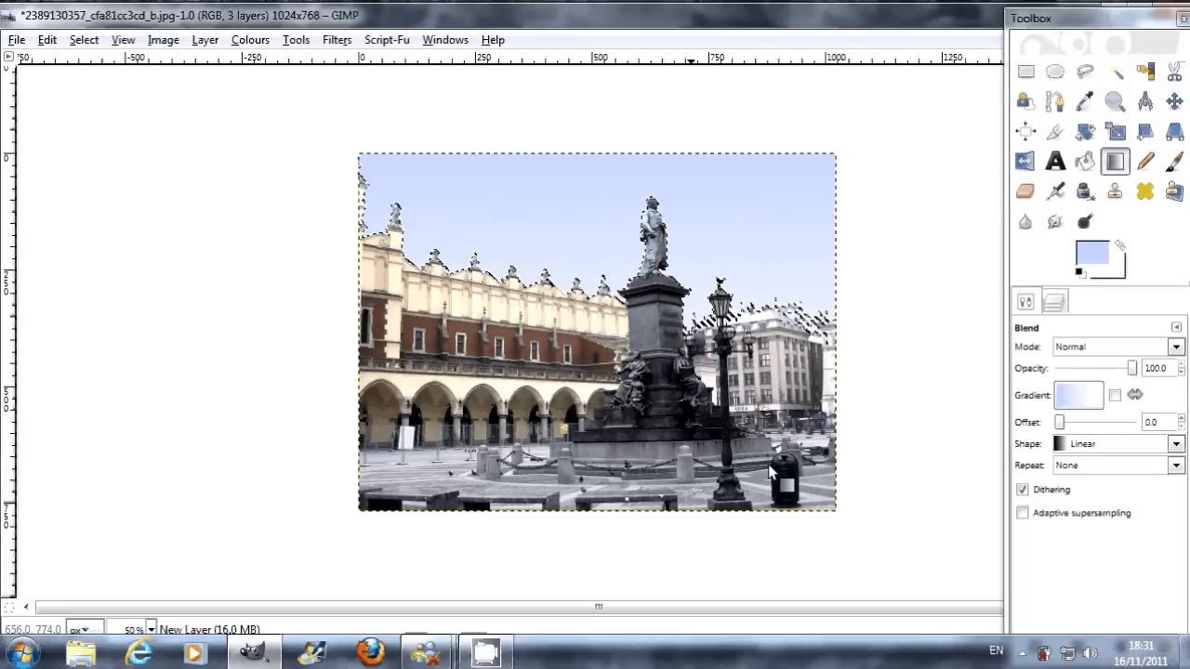
# Step: Clear the sky selection to view the gradient without its outline, and undo the deselection
pyautogui.press('r')
pyautogui.click(872, 254)
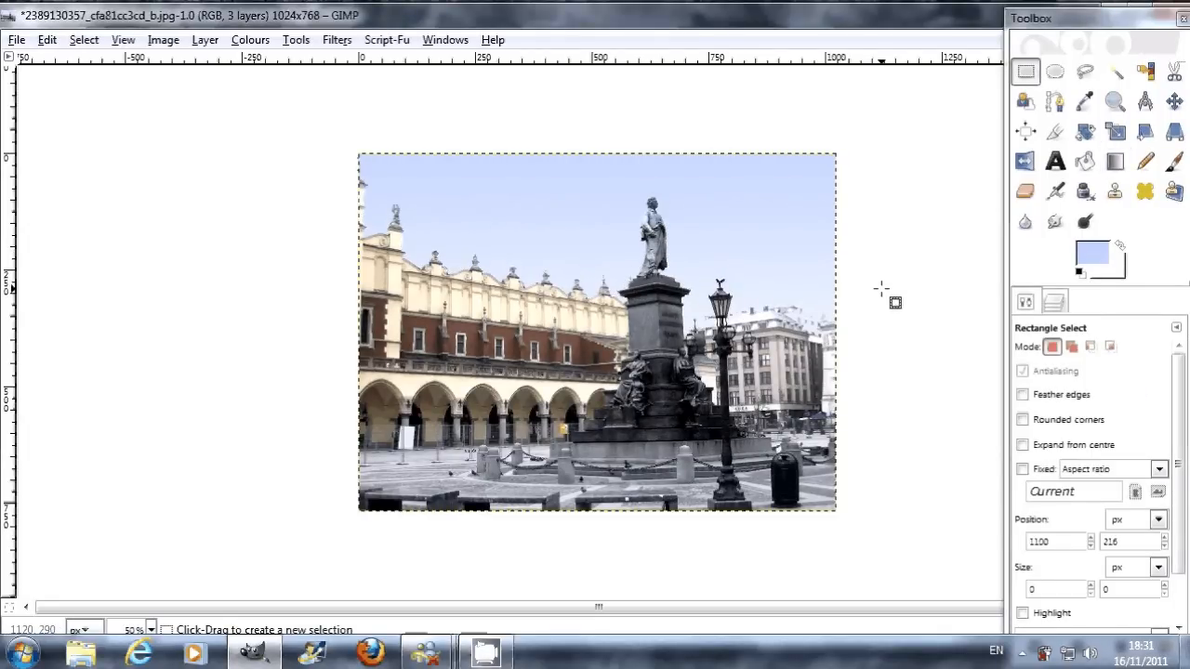
pyautogui.press('ctrl')
pyautogui.hotkey('ctrl', 'z')
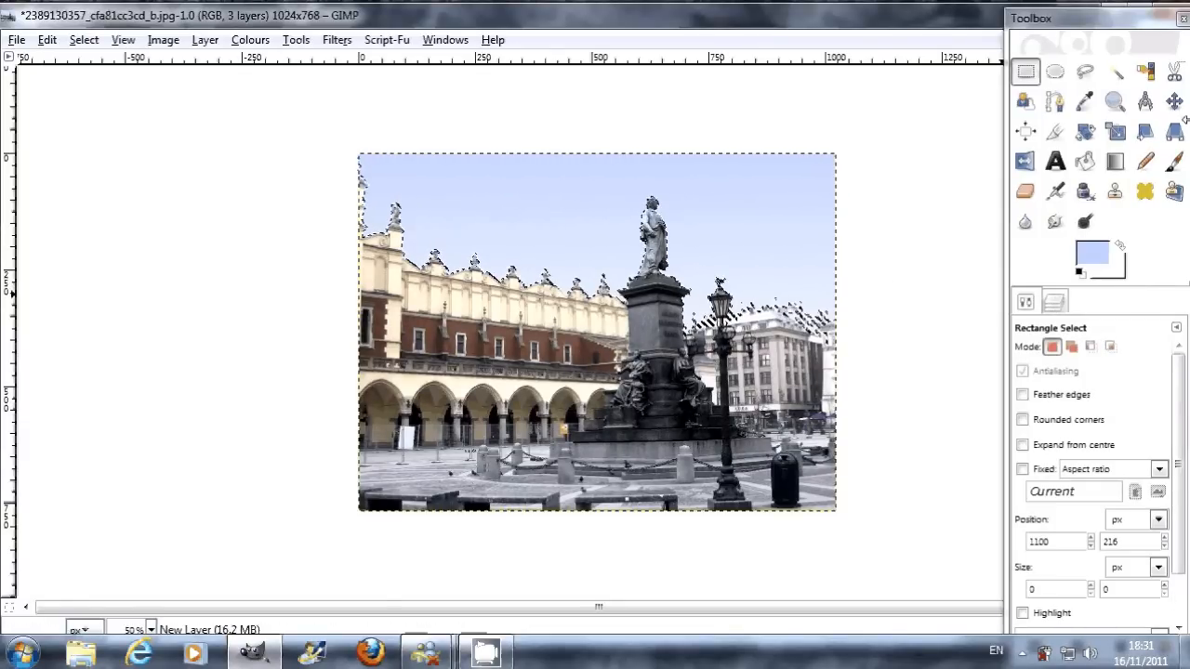
# Step: Set up the Paintbrush with the Circle Fuzzy (19) brush at scale 10.00
pyautogui.click(1174, 161)
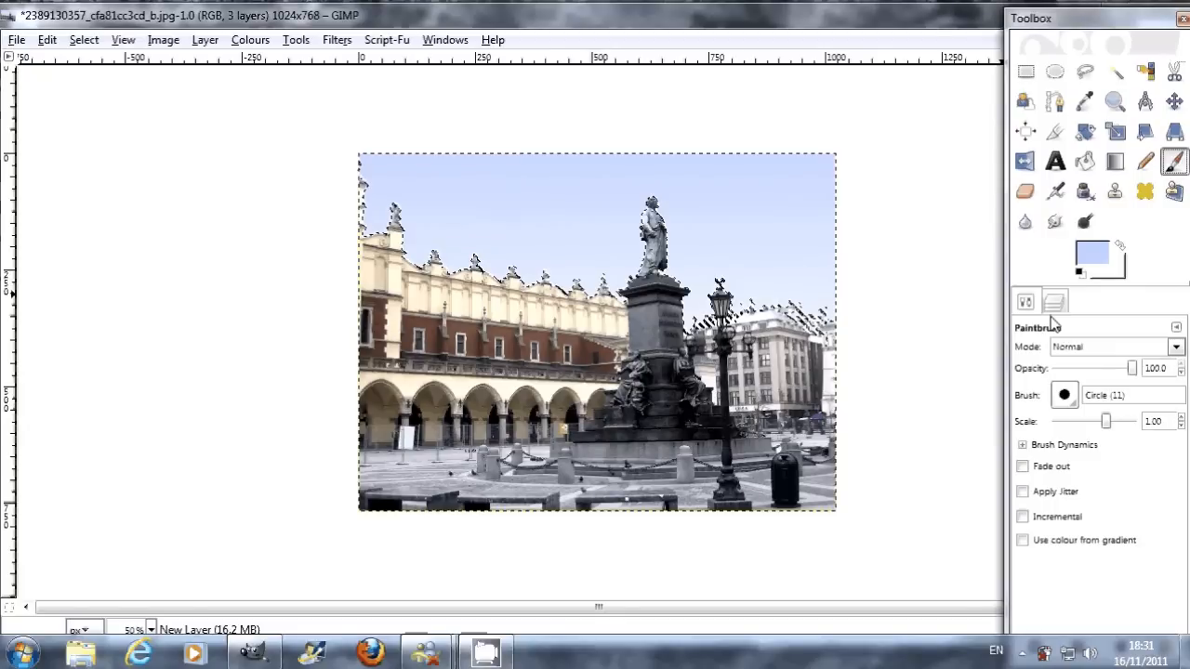
pyautogui.click(1065, 396)
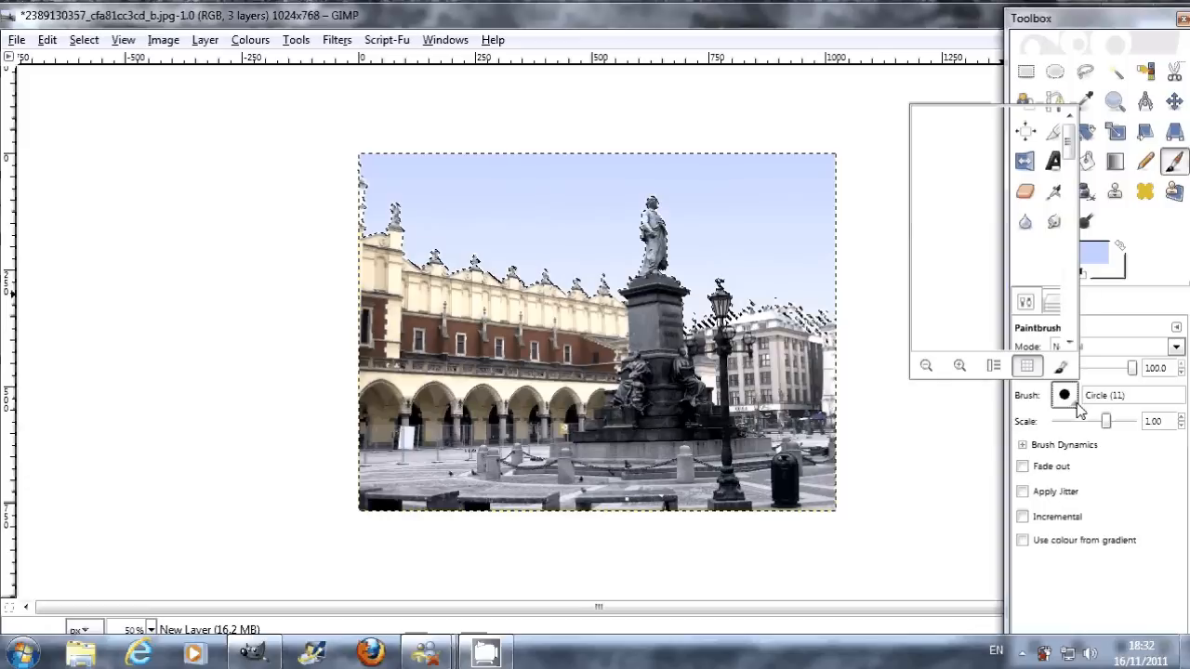
pyautogui.click(1011, 305)
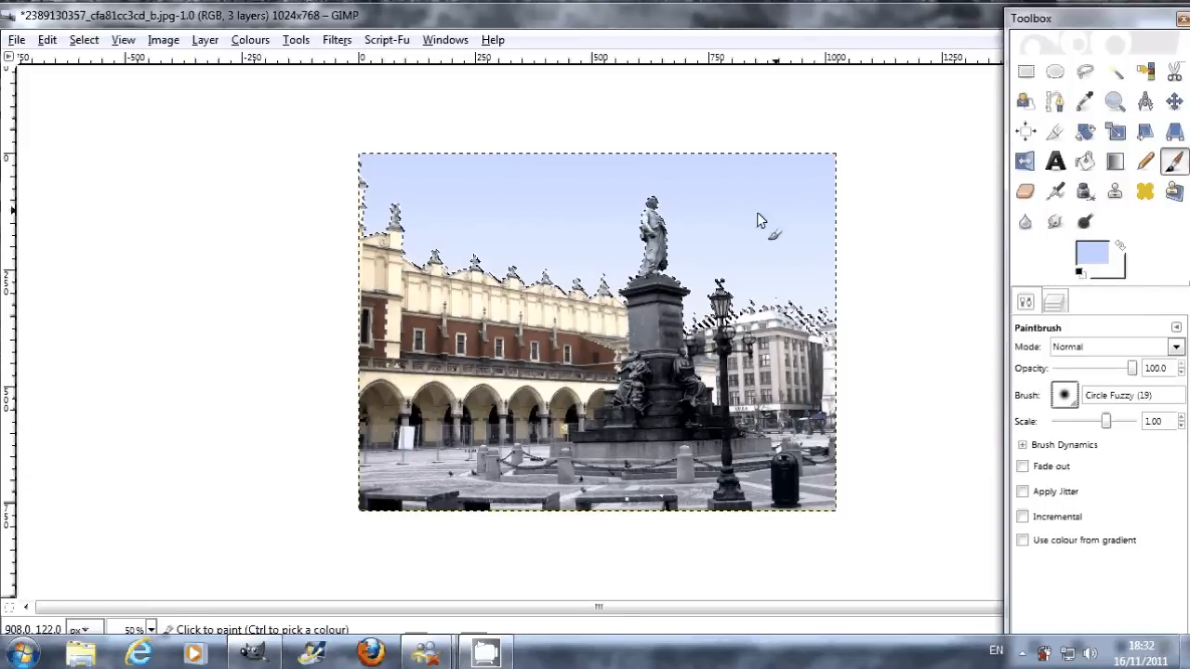
pyautogui.moveTo(1103, 420); pyautogui.dragTo(1153, 424)
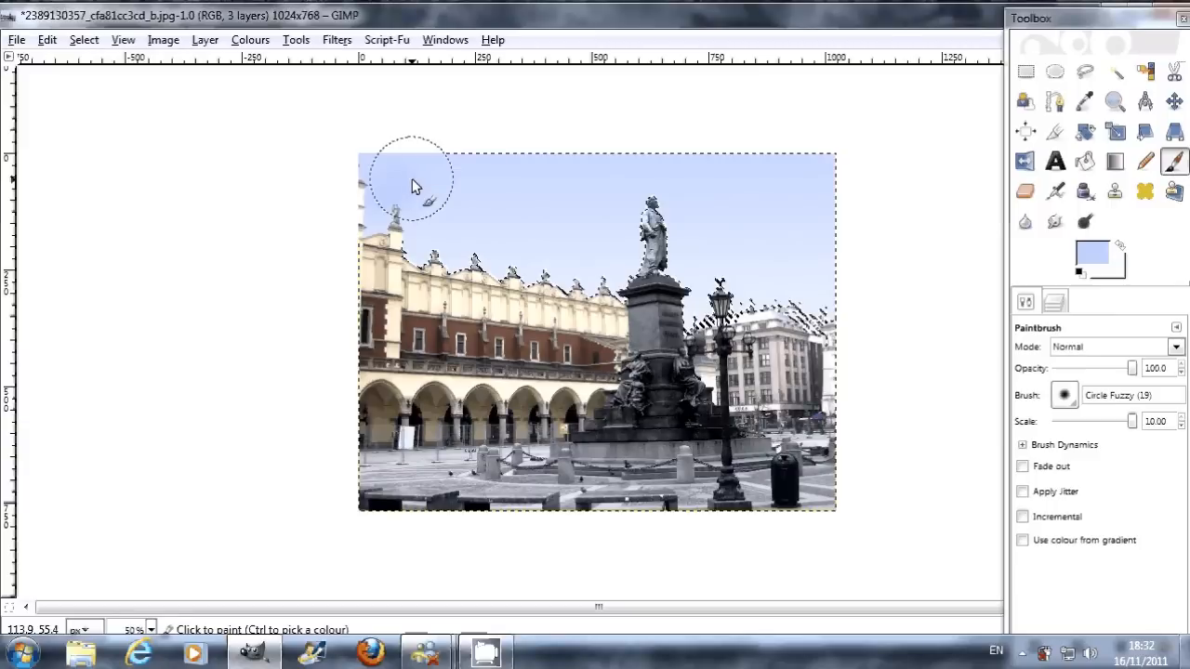
pyautogui.press('ctrl')
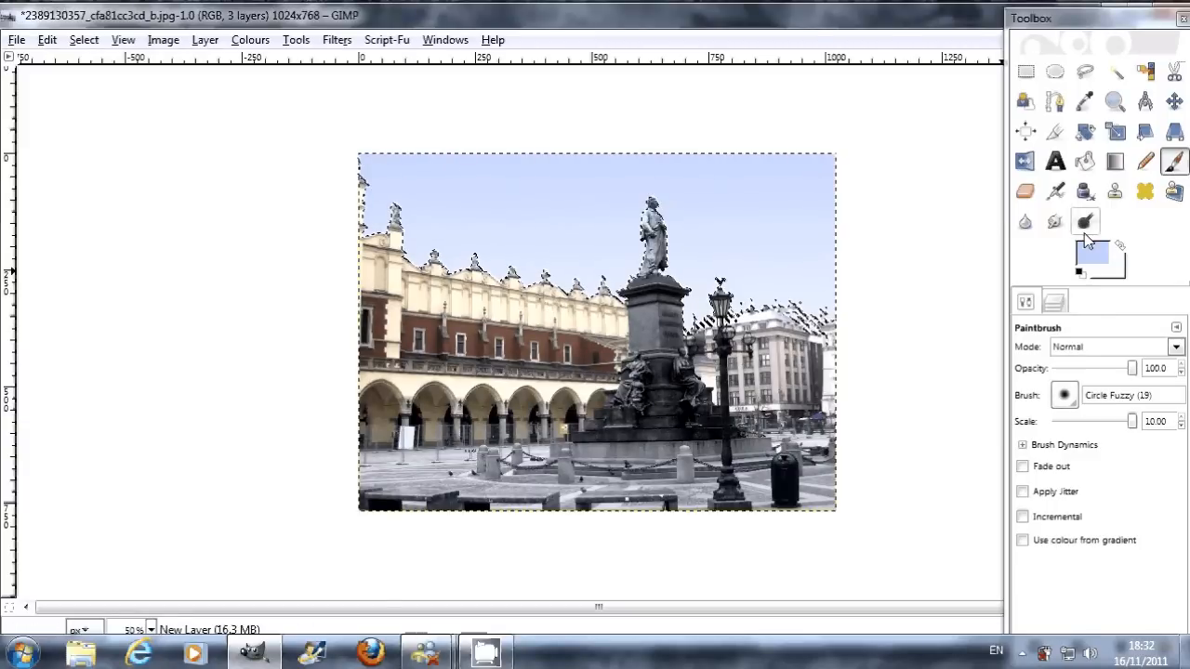
# Step: Set the foreground colour to white using a saved colour swatch
pyautogui.click(1108, 258)
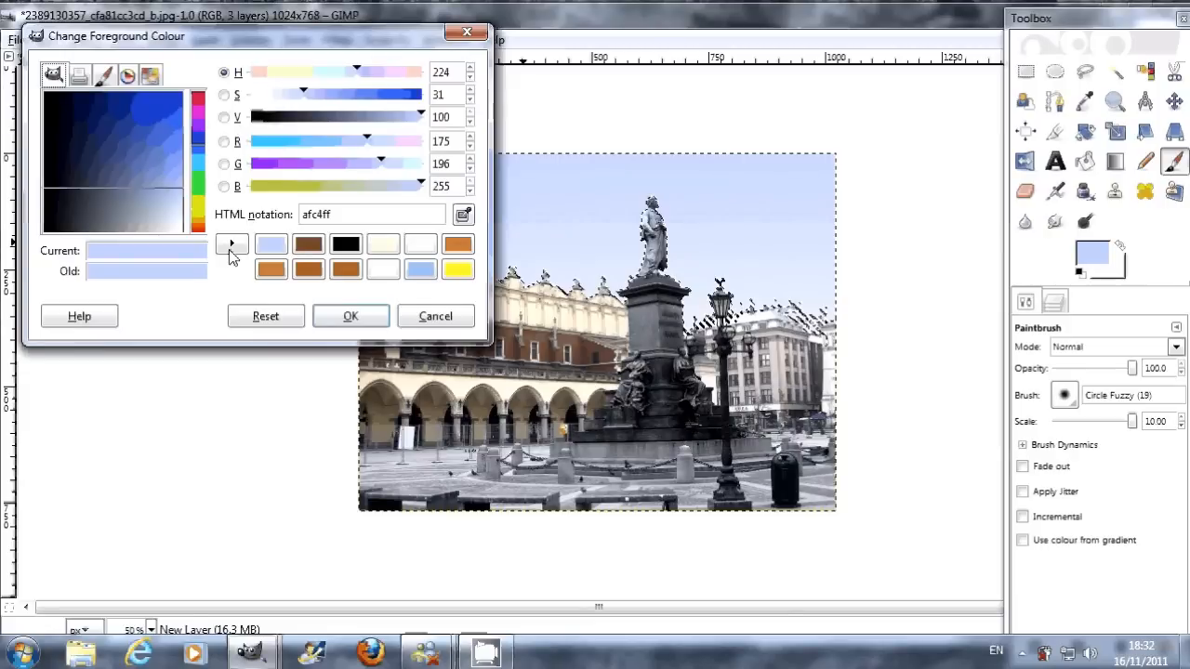
pyautogui.click(383, 244)
pyautogui.press('Return')
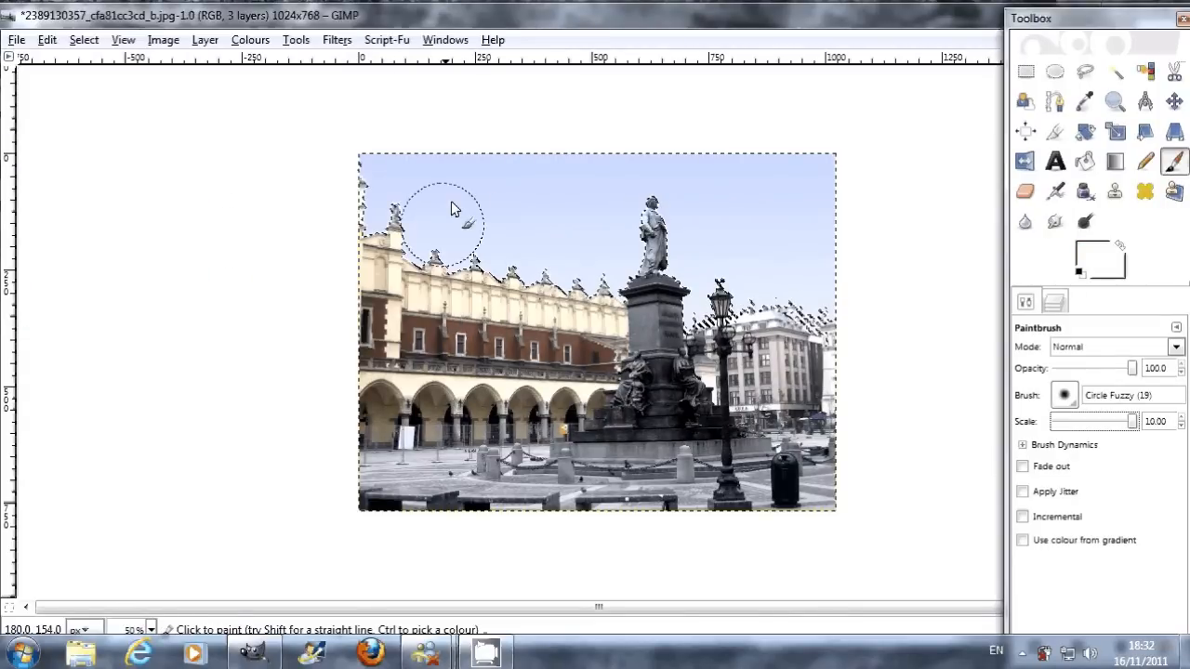
# Step: Try painting solid white clouds over the sky above the long building, and undo those brush strokes
pyautogui.moveTo(374, 159)
pyautogui.mouseDown()
pyautogui.moveTo(367, 174)
pyautogui.moveTo(417, 249)
pyautogui.moveTo(497, 250)
pyautogui.moveTo(386, 181)
pyautogui.moveTo(504, 267)
pyautogui.moveTo(431, 174)
pyautogui.moveTo(371, 235)
pyautogui.mouseUp()
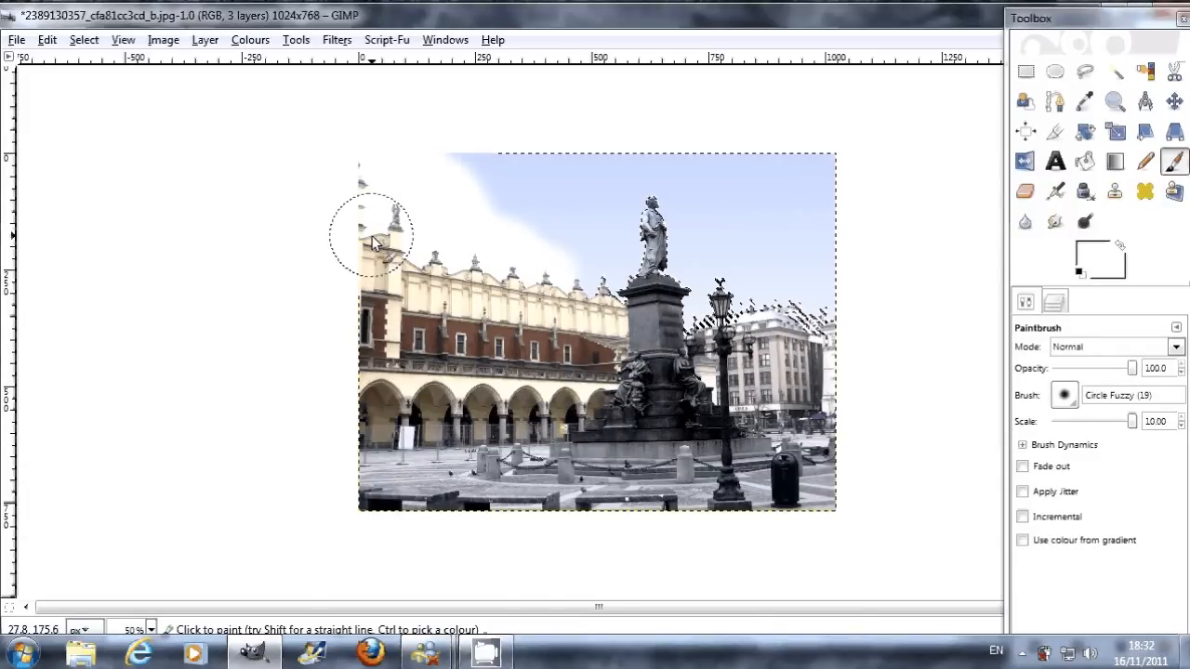
pyautogui.hotkey('ctrl', 'z')
pyautogui.hotkey('ctrl', 'z')
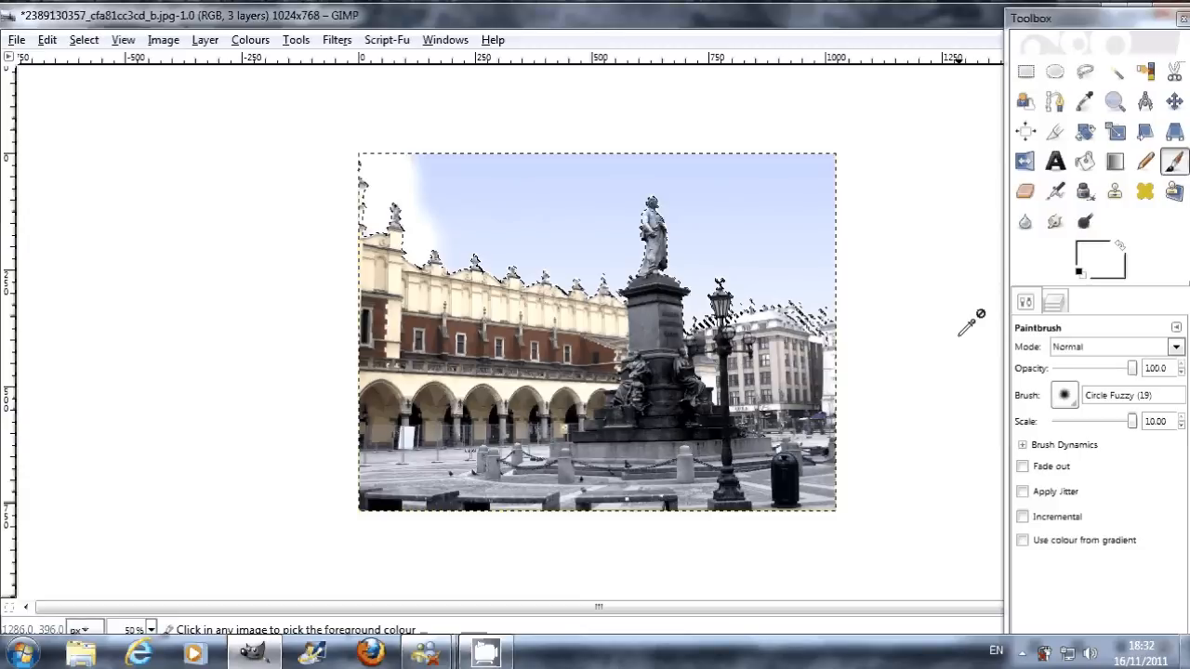
pyautogui.hotkey('ctrl', 'z')
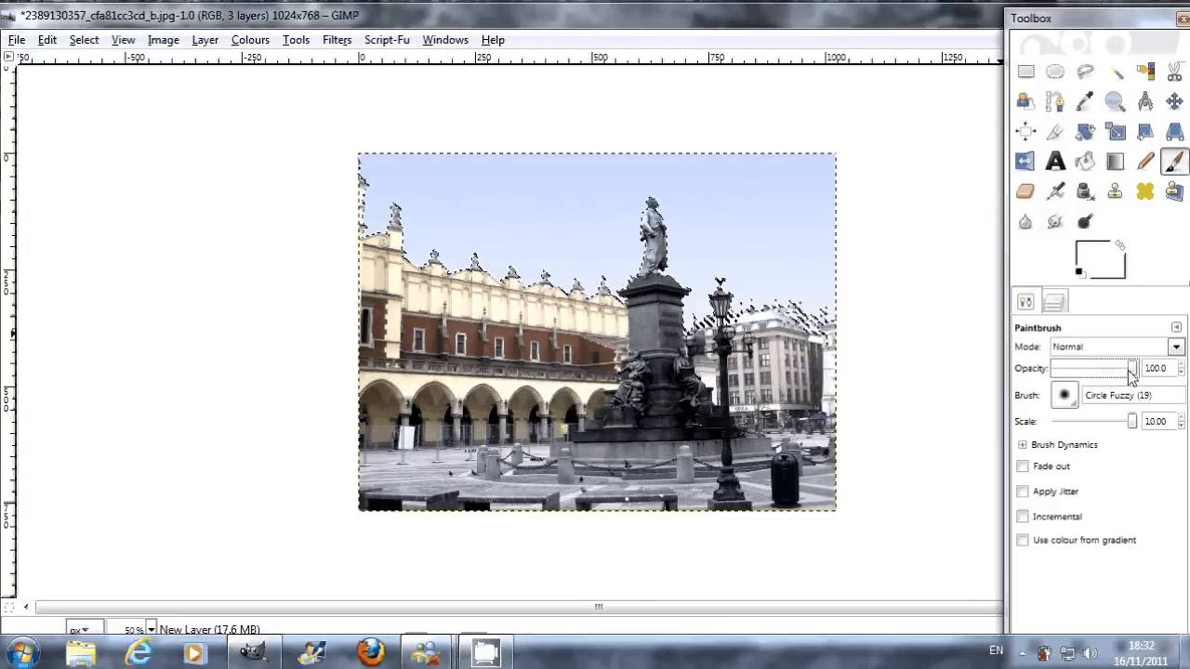
# Step: Lower the Paintbrush opacity to 32.1 and try painting faint white clouds above the long building
pyautogui.moveTo(1131, 371); pyautogui.dragTo(1079, 371)
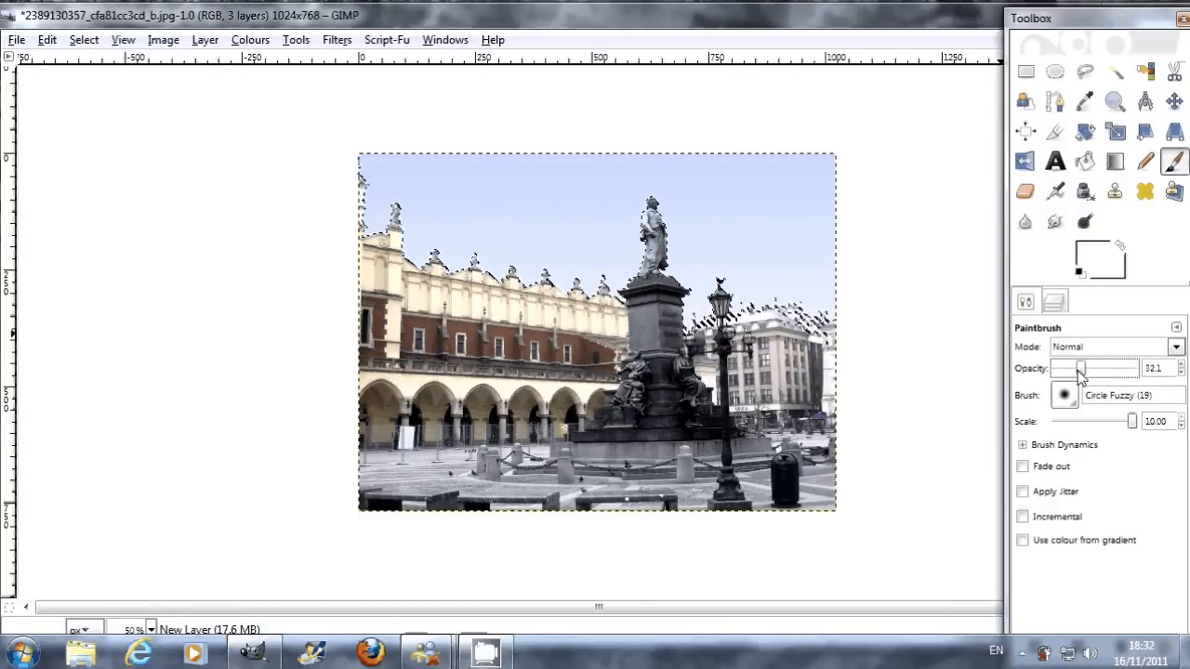
pyautogui.moveTo(327, 249); pyautogui.dragTo(500, 297)
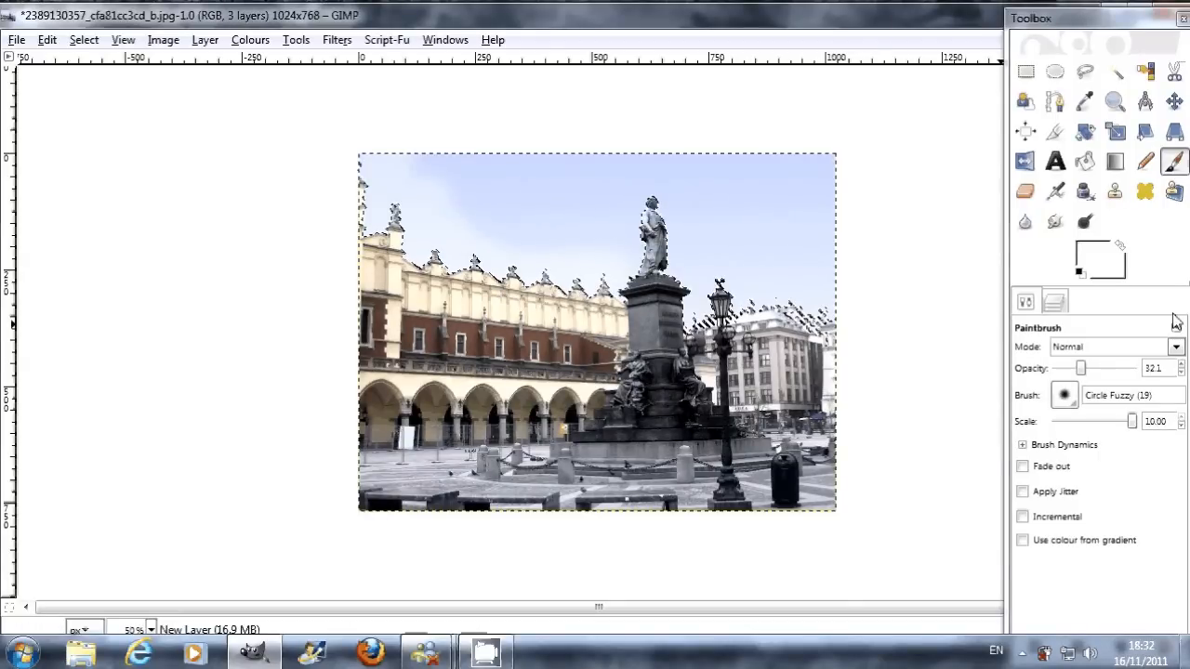
pyautogui.moveTo(333, 226); pyautogui.dragTo(487, 281)
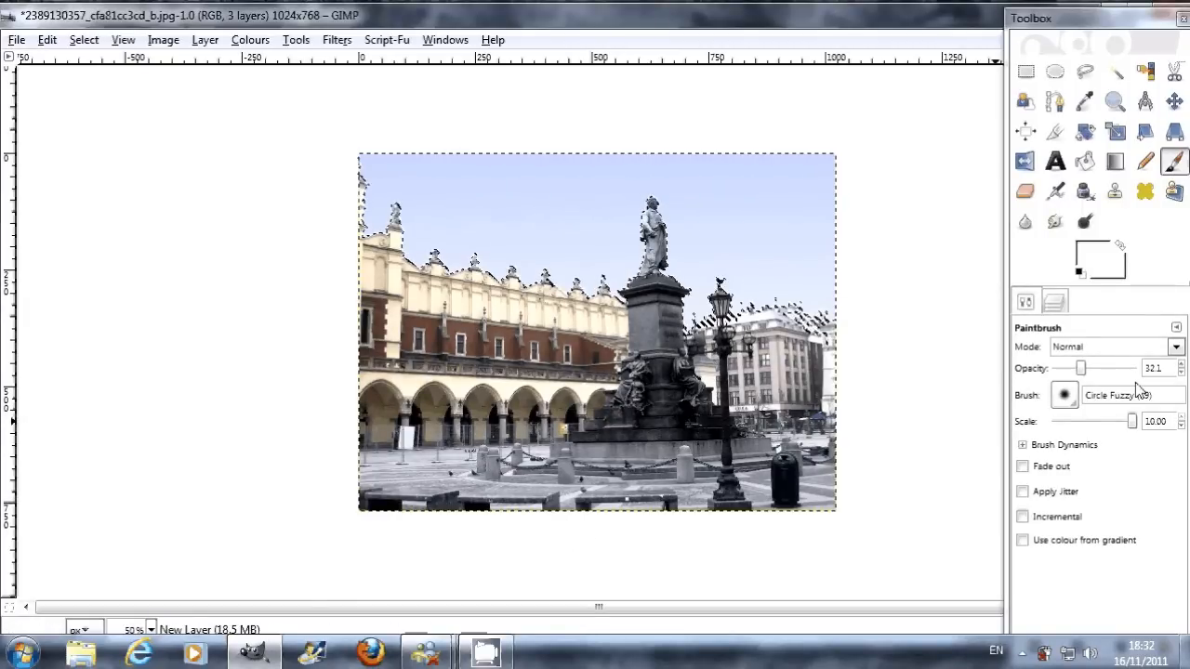
# Step: Choose the SkullyCloudyBrushes-5 brush for the Paintbrush and set its scale to 1.00
pyautogui.click(1071, 400)
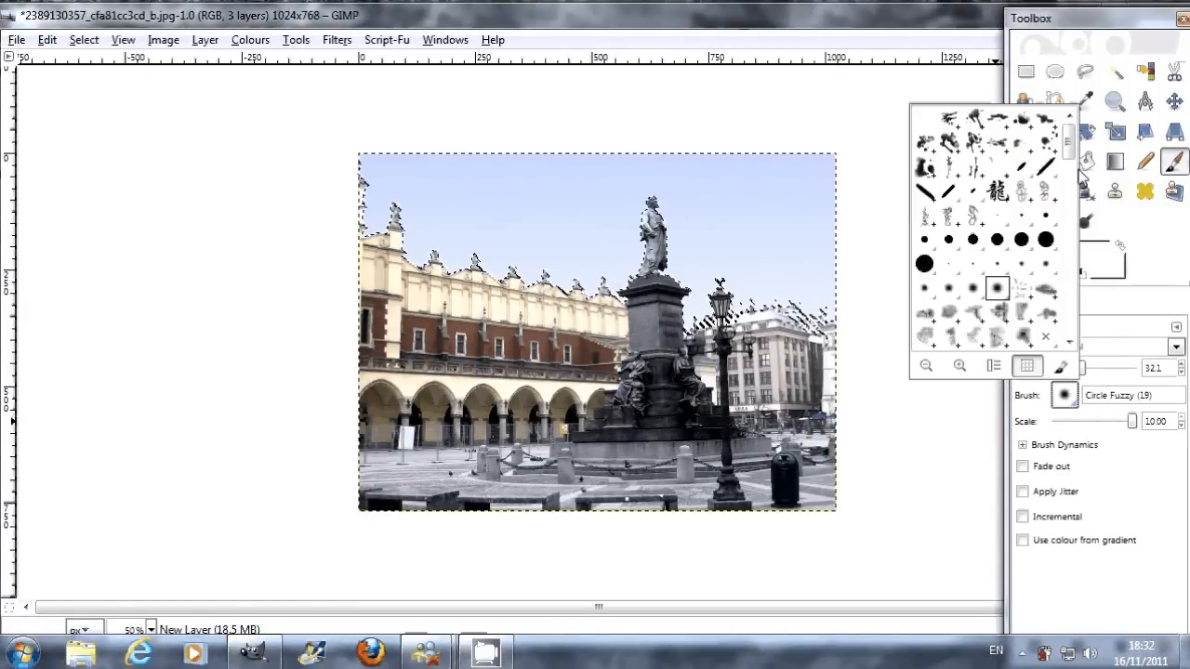
pyautogui.scroll(-3, 1079, 182)
pyautogui.scroll(-2, 1077, 187)
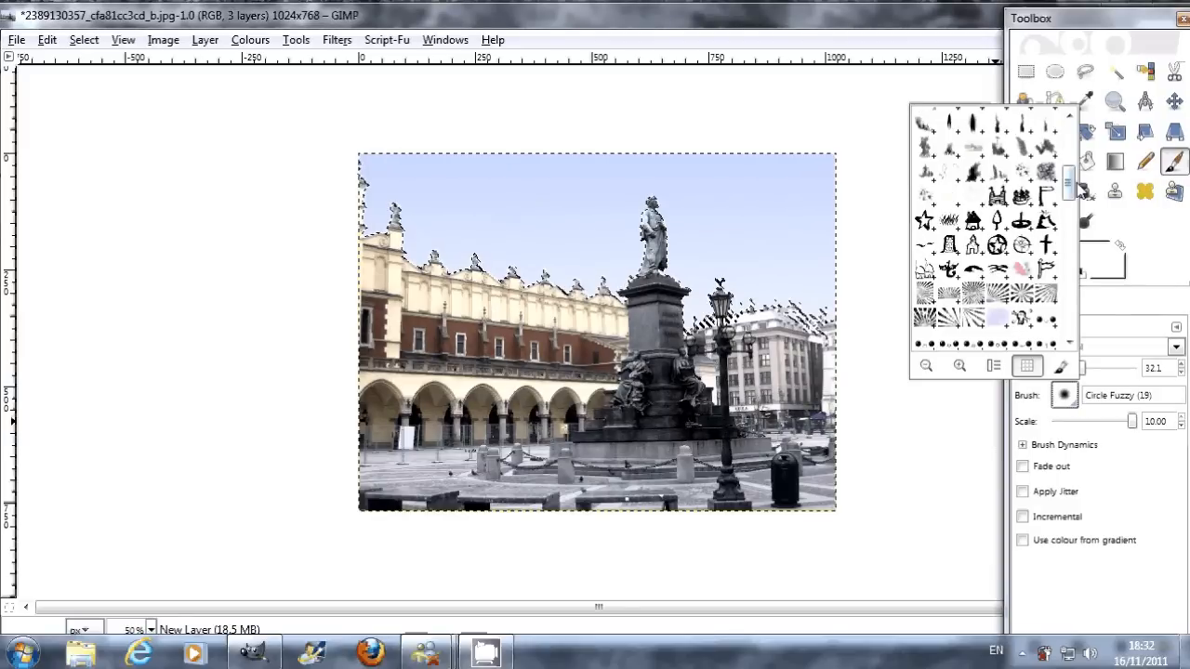
pyautogui.scroll(-5, 1081, 188)
pyautogui.scroll(5, 1081, 239)
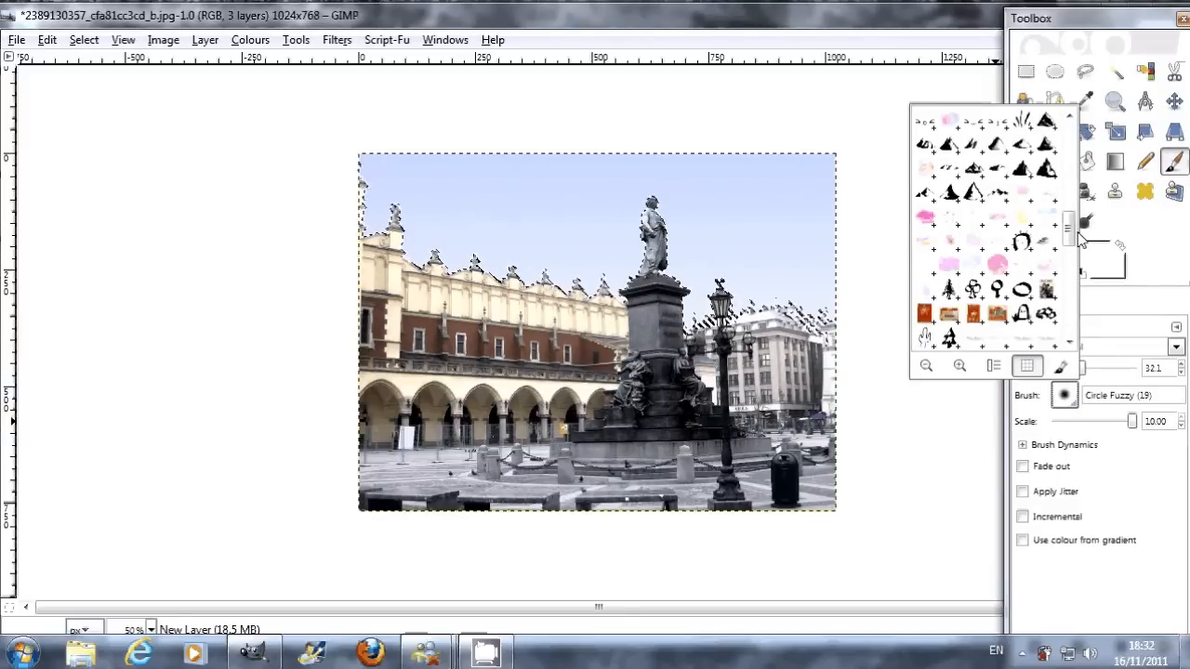
pyautogui.scroll(-3, 1074, 269)
pyautogui.moveTo(1067, 286); pyautogui.dragTo(1065, 297)
pyautogui.click(999, 287)
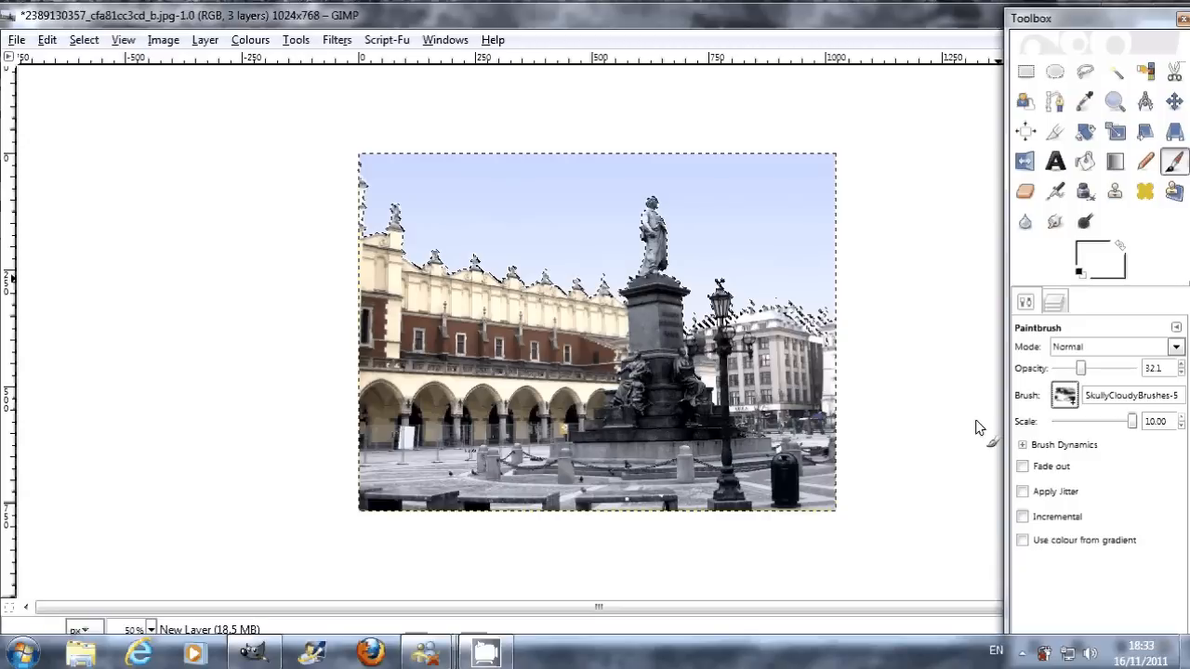
pyautogui.moveTo(1134, 424); pyautogui.dragTo(1105, 434)
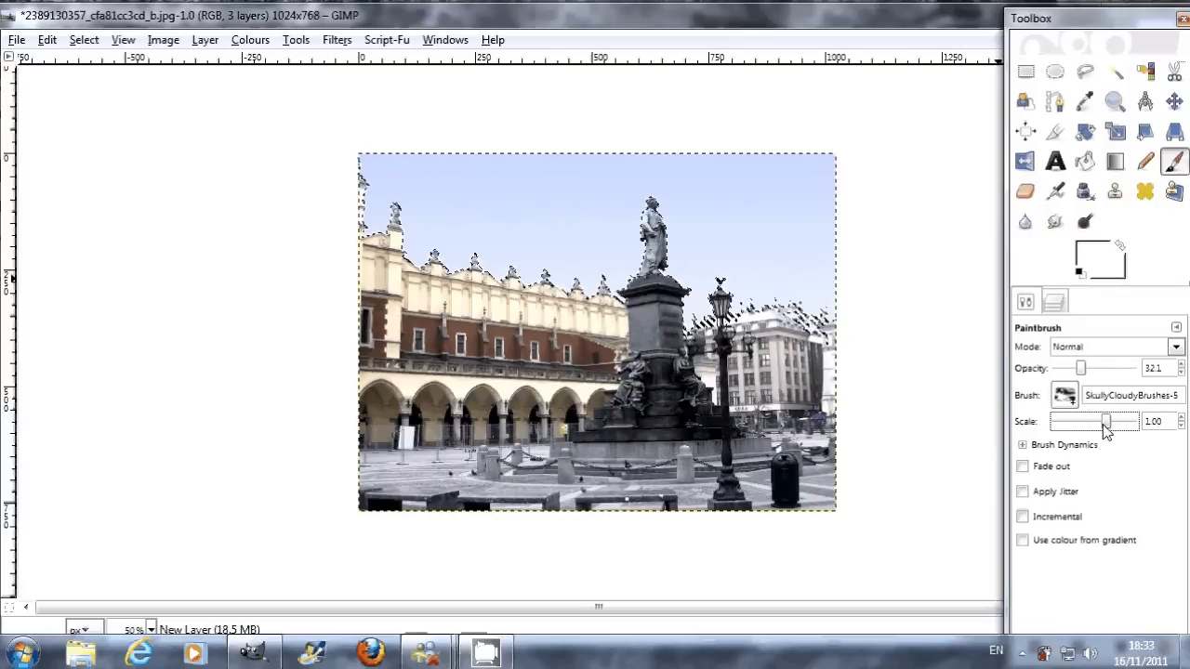
# Step: Stamp the cloud brush once across the selected sky at 100 opacity, undoing the trial stamps, and clear the sky selection
pyautogui.click(591, 256)
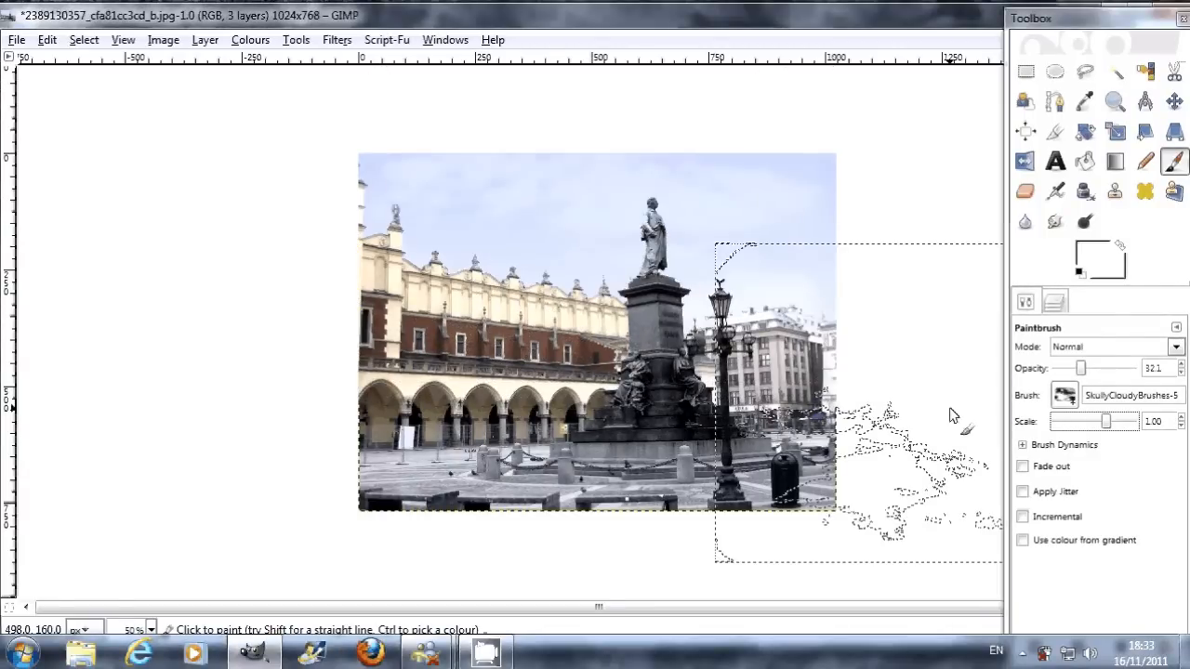
pyautogui.moveTo(1079, 373); pyautogui.dragTo(1156, 371)
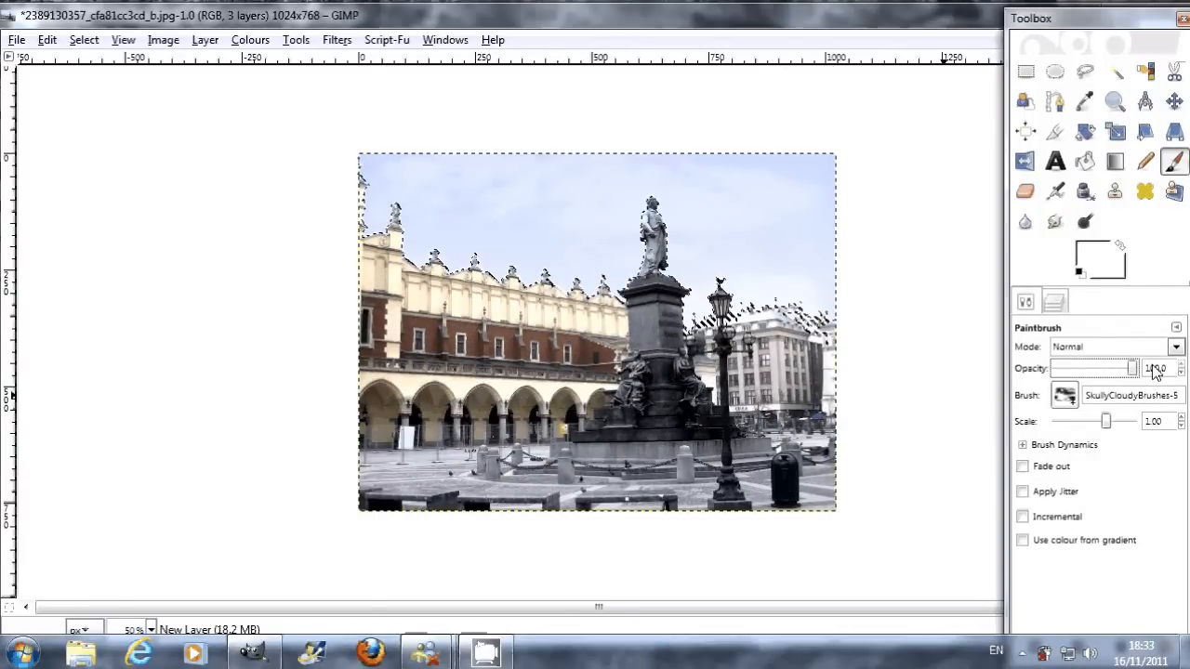
pyautogui.click(601, 235)
pyautogui.hotkey('ctrl', 'z')
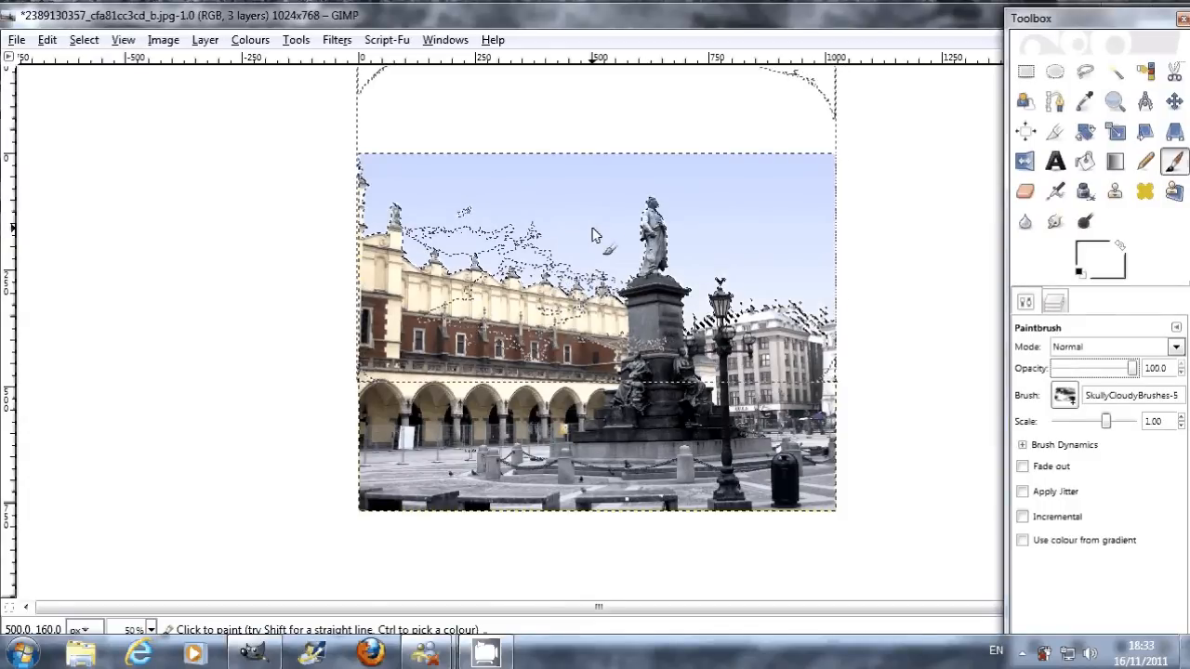
pyautogui.click(595, 235)
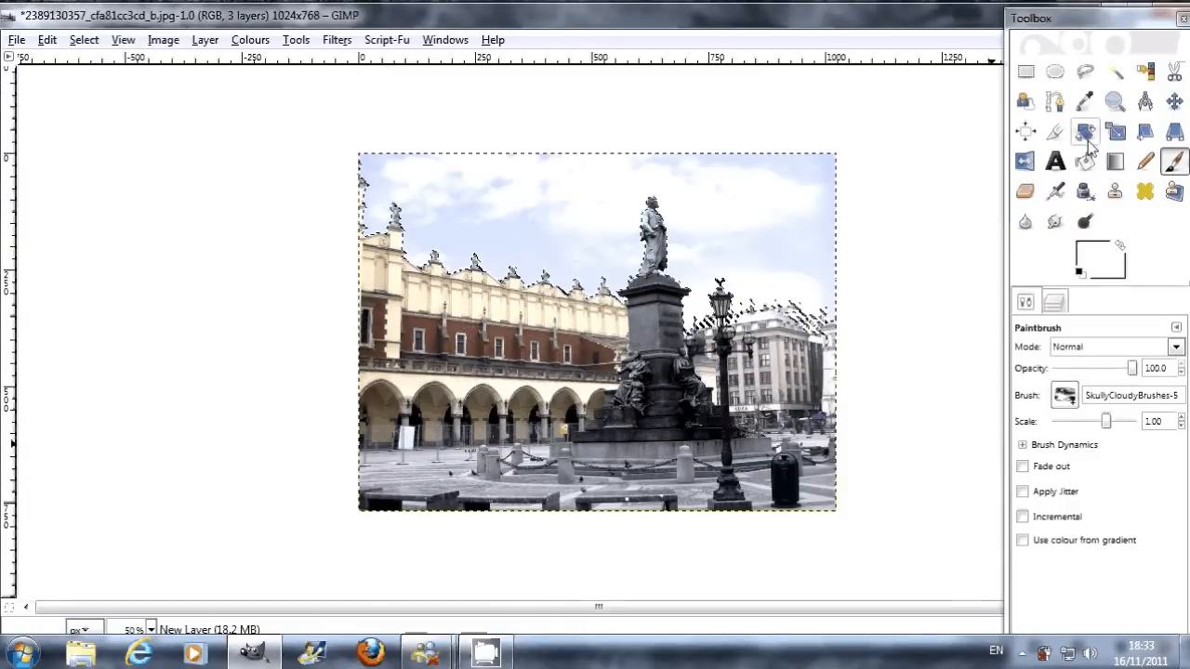
pyautogui.click(1025, 71)
pyautogui.click(906, 224)
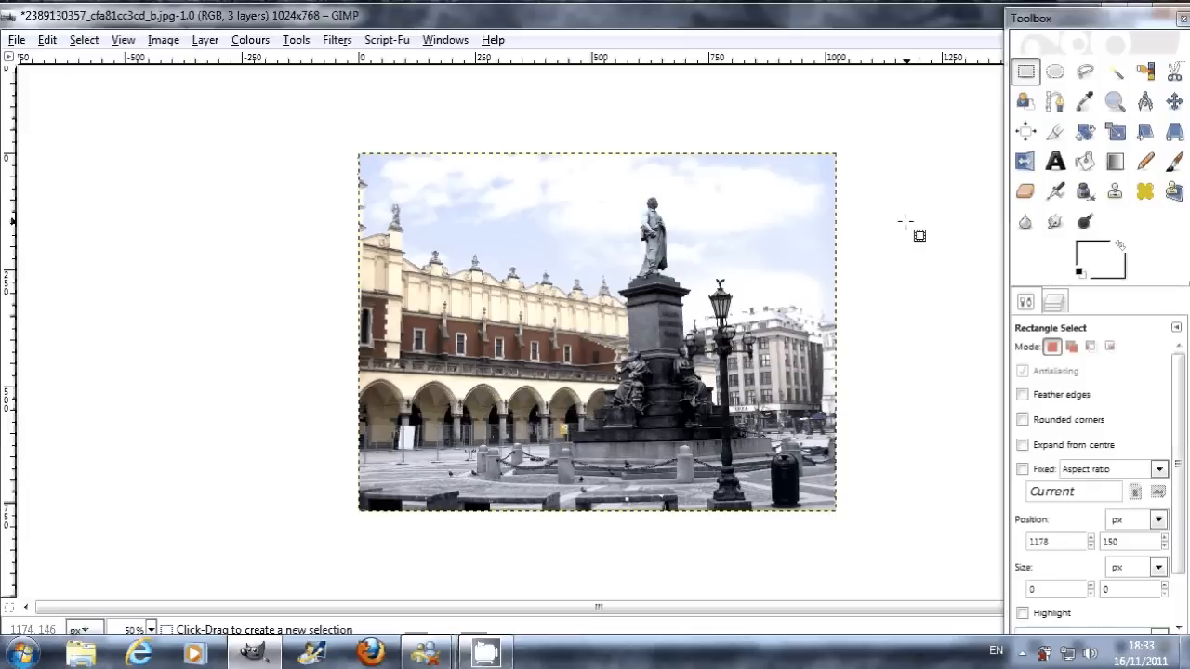
# Step: Delete the Background copy layer
pyautogui.click(1053, 305)
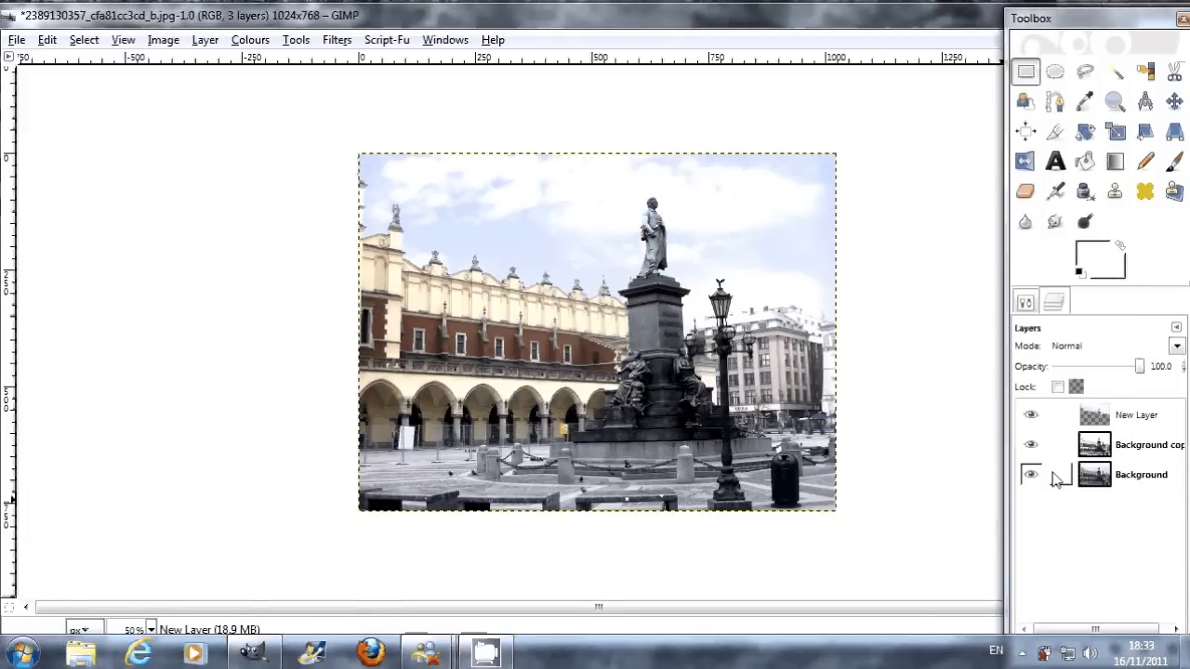
pyautogui.rightClick(1100, 449)
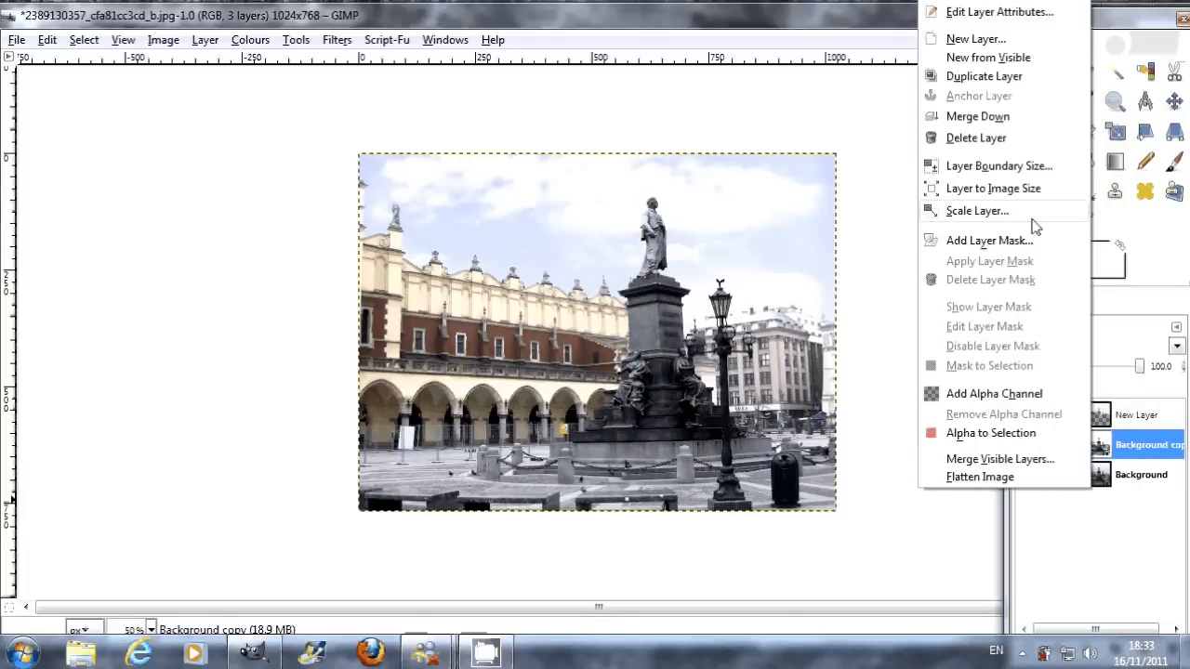
pyautogui.click(977, 138)
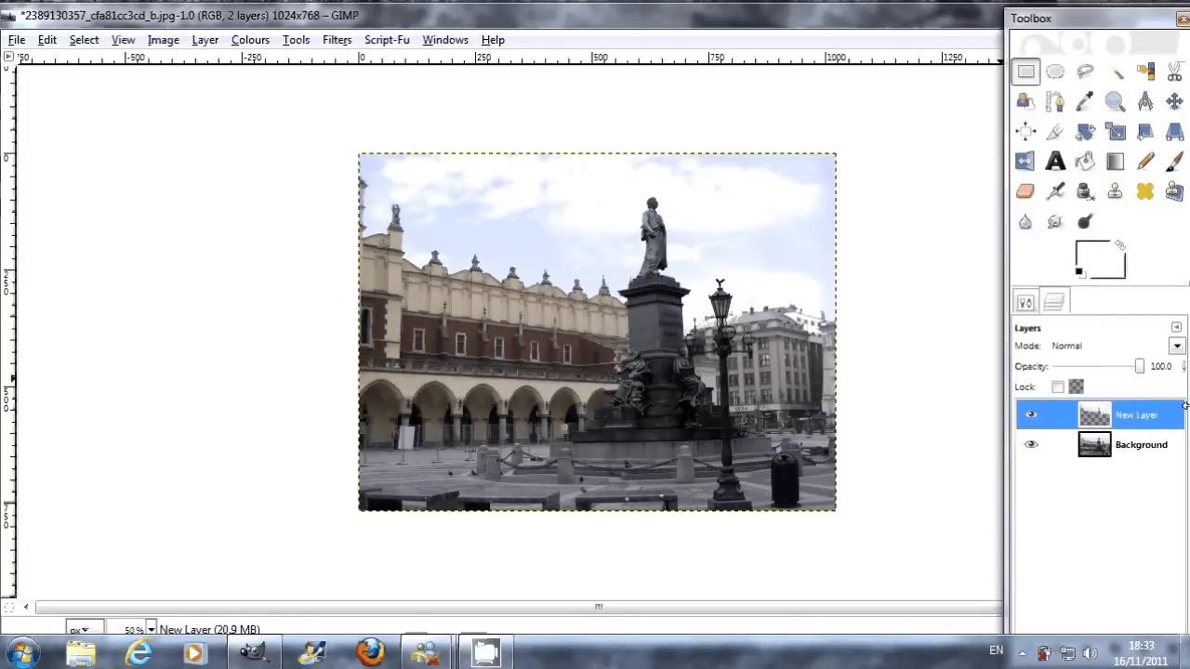
# Step: Adjust the Background layer with Brightness-Contrast, setting brightness to 13 and contrast to 12
pyautogui.click(1107, 447)
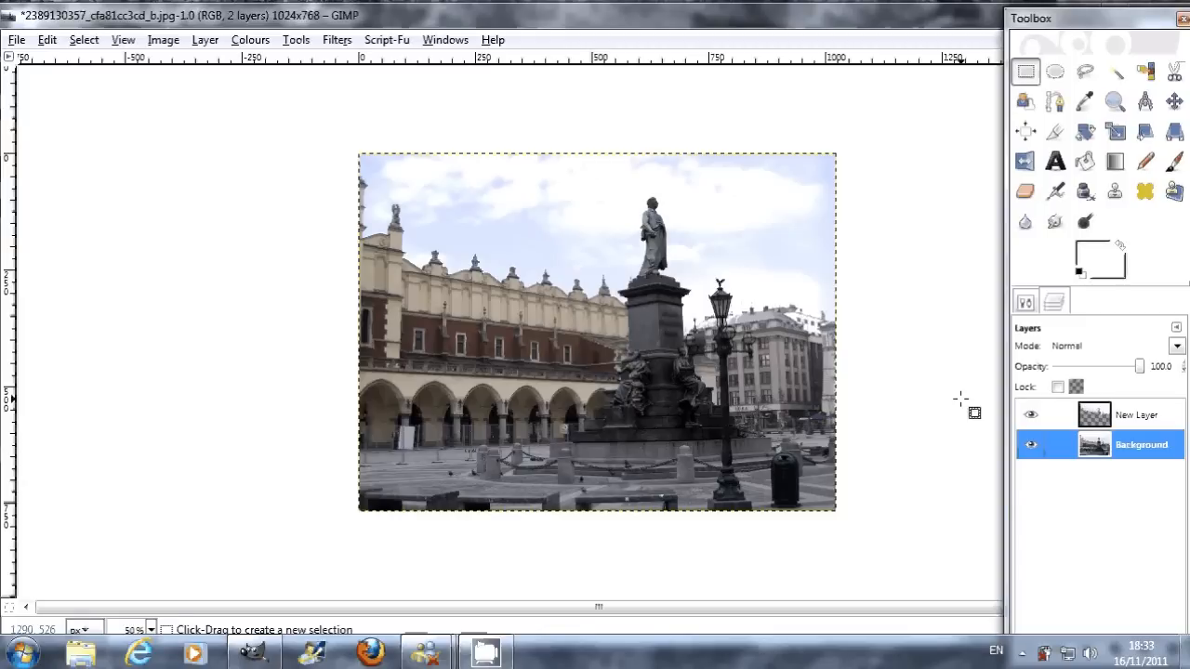
pyautogui.click(251, 40)
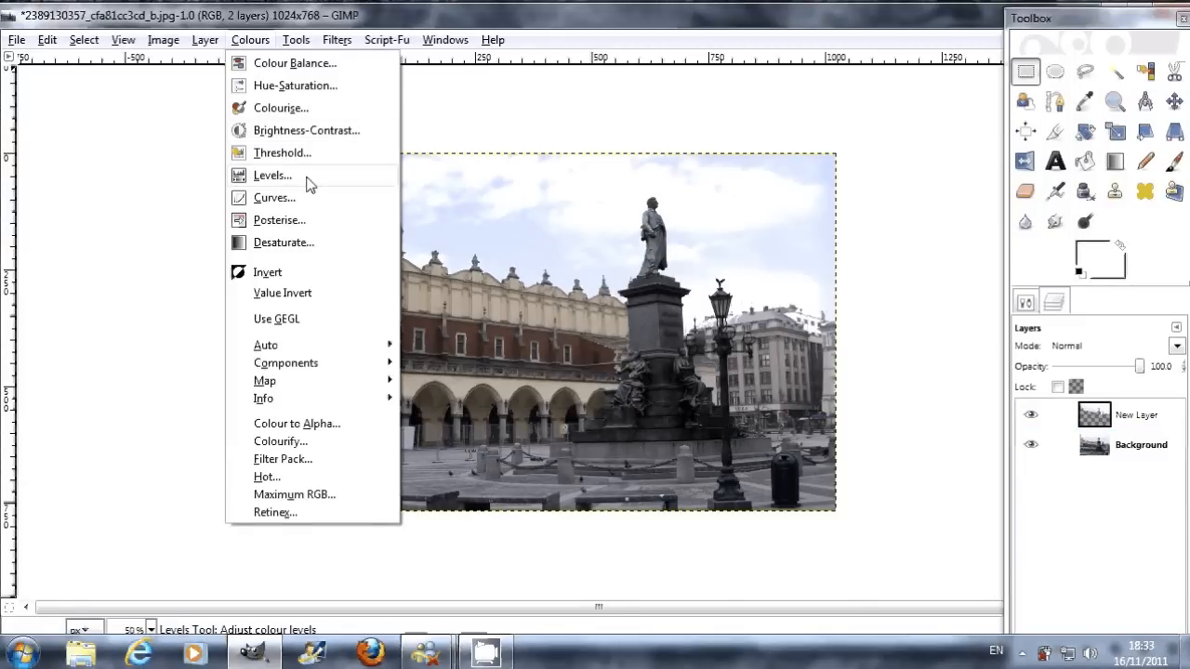
pyautogui.click(300, 140)
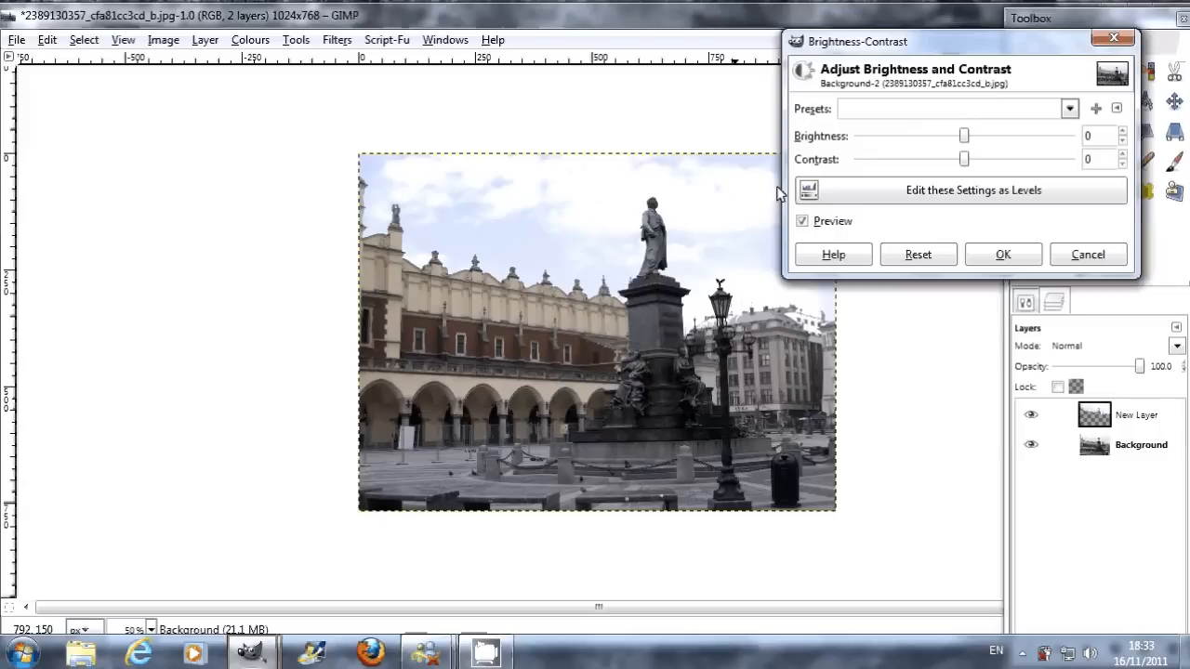
pyautogui.moveTo(967, 140); pyautogui.dragTo(978, 168)
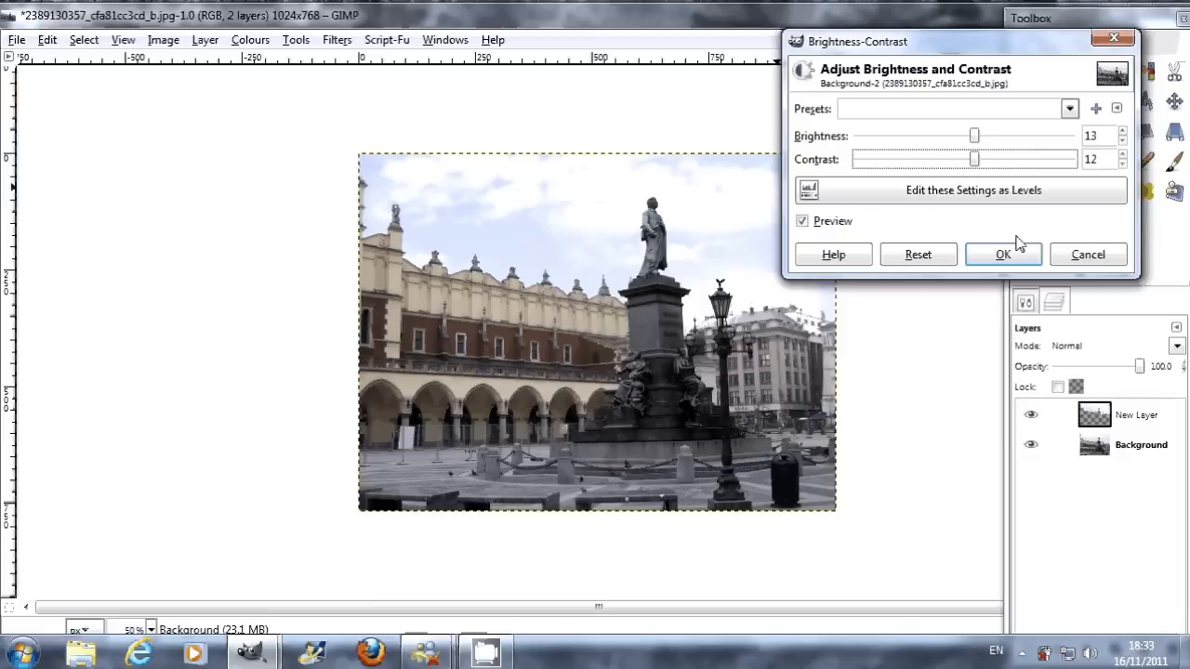
pyautogui.click(1005, 253)
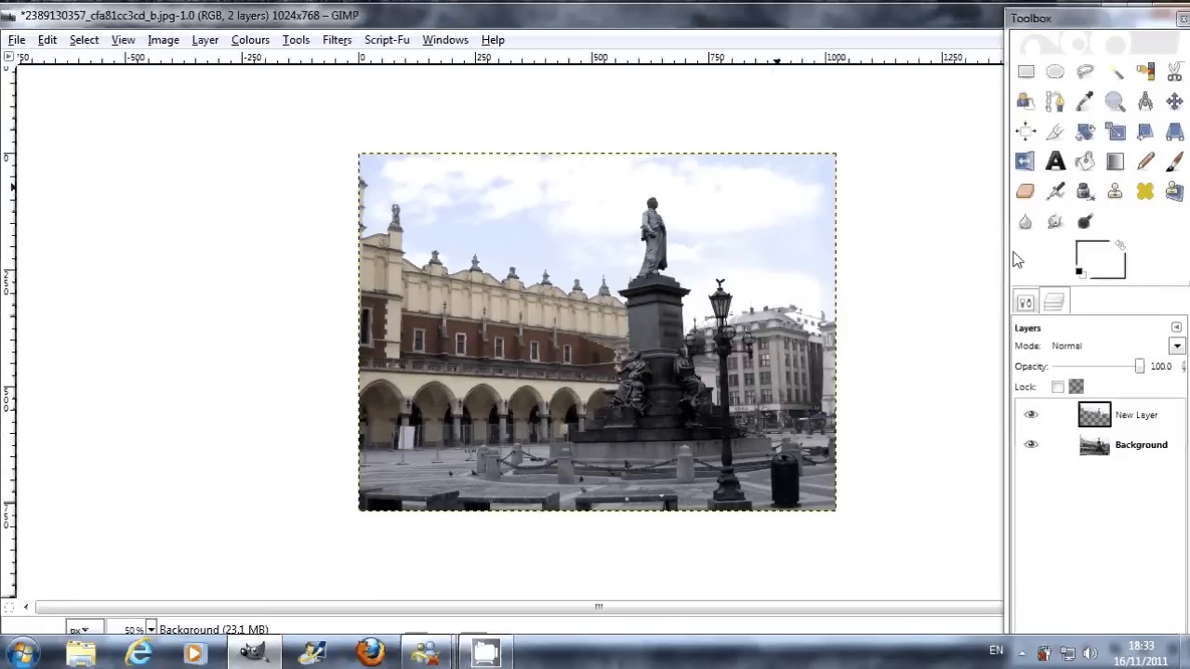
# Step: Apply Curves to the Background layer, adding a Value midpoint at 120, 121 and slightly raising the Red and Green midtones
pyautogui.click(251, 40)
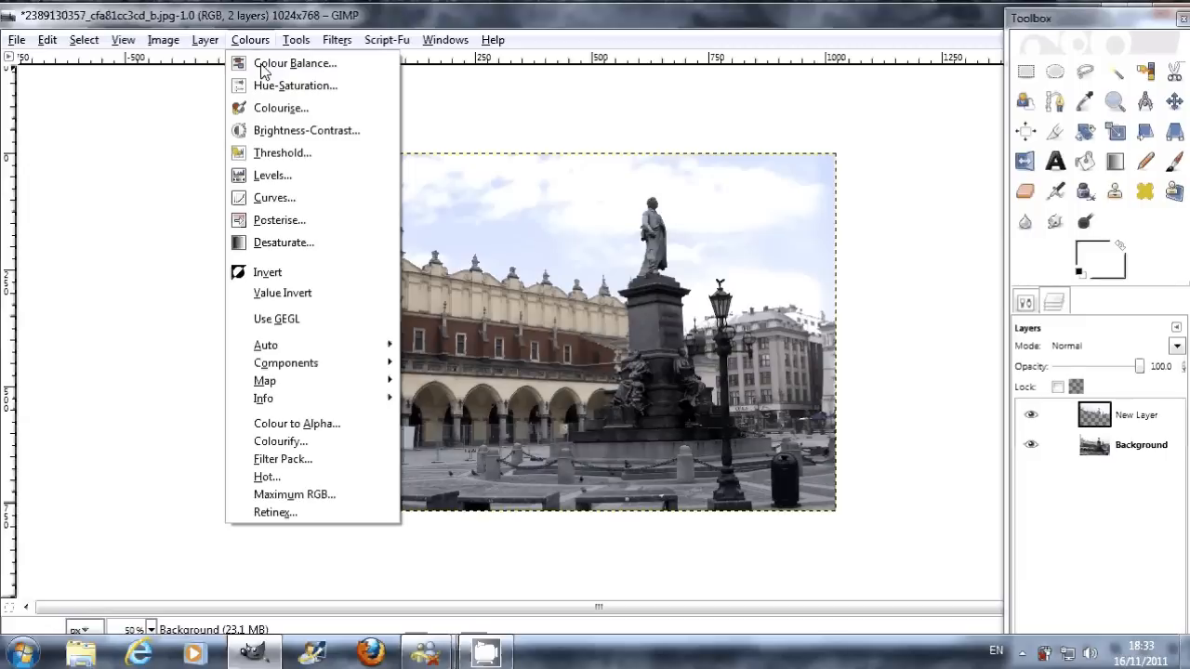
pyautogui.click(321, 206)
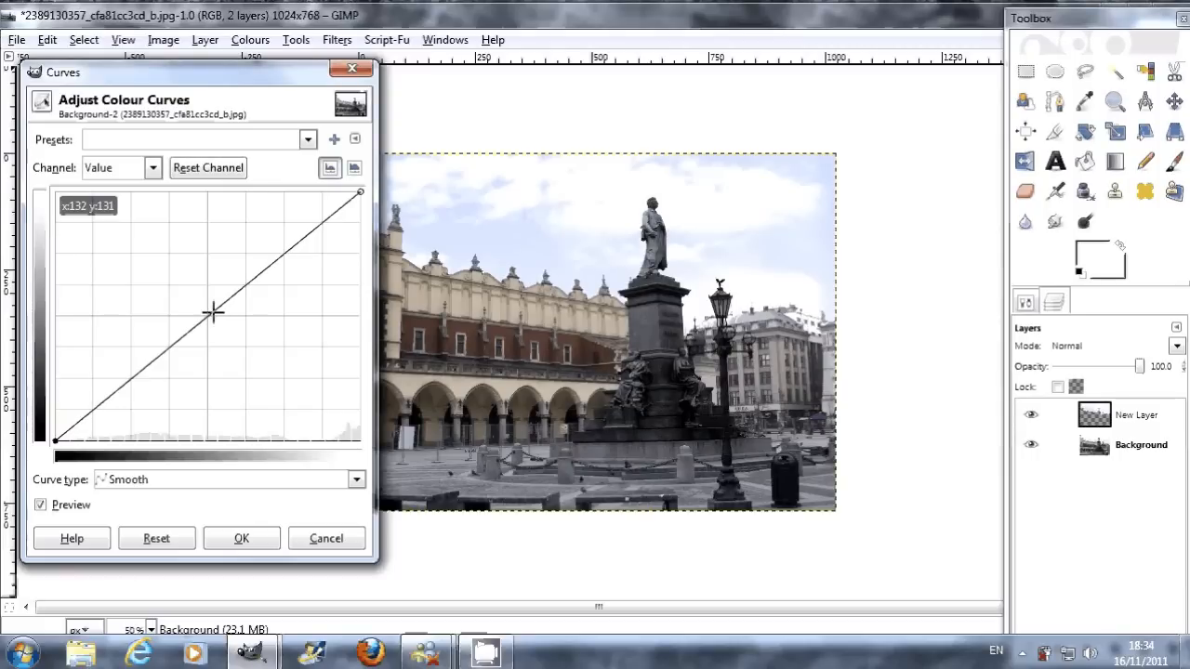
pyautogui.moveTo(211, 313)
pyautogui.mouseDown()
pyautogui.moveTo(264, 368)
pyautogui.moveTo(152, 253)
pyautogui.moveTo(199, 322)
pyautogui.mouseUp()
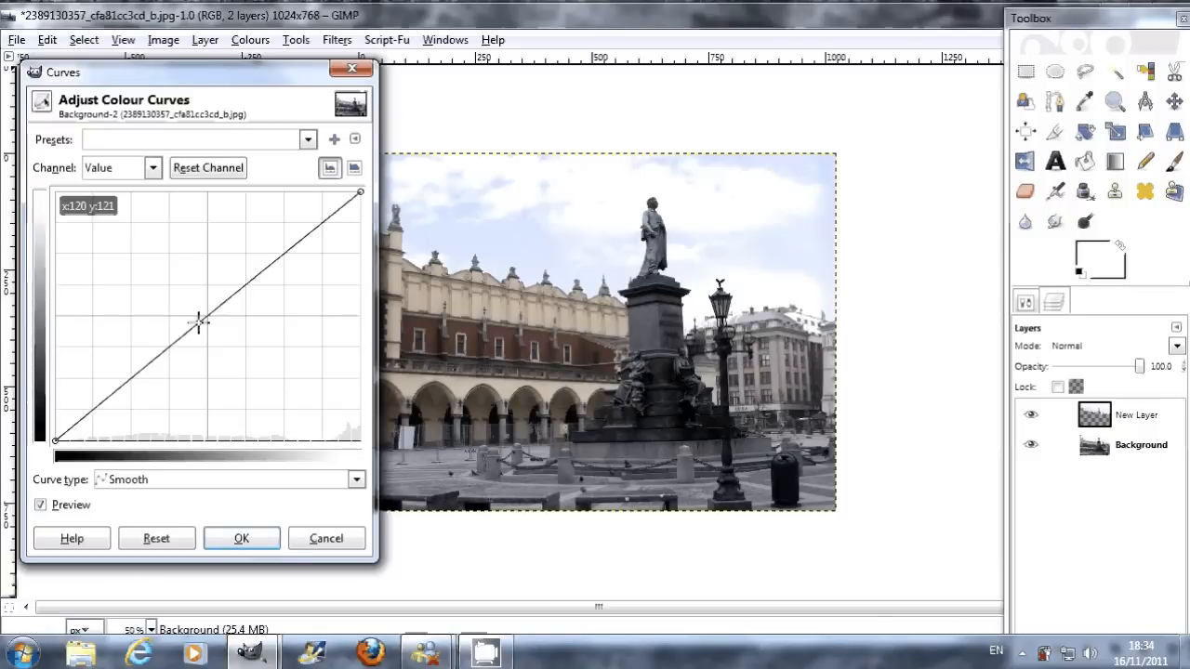
pyautogui.click(153, 168)
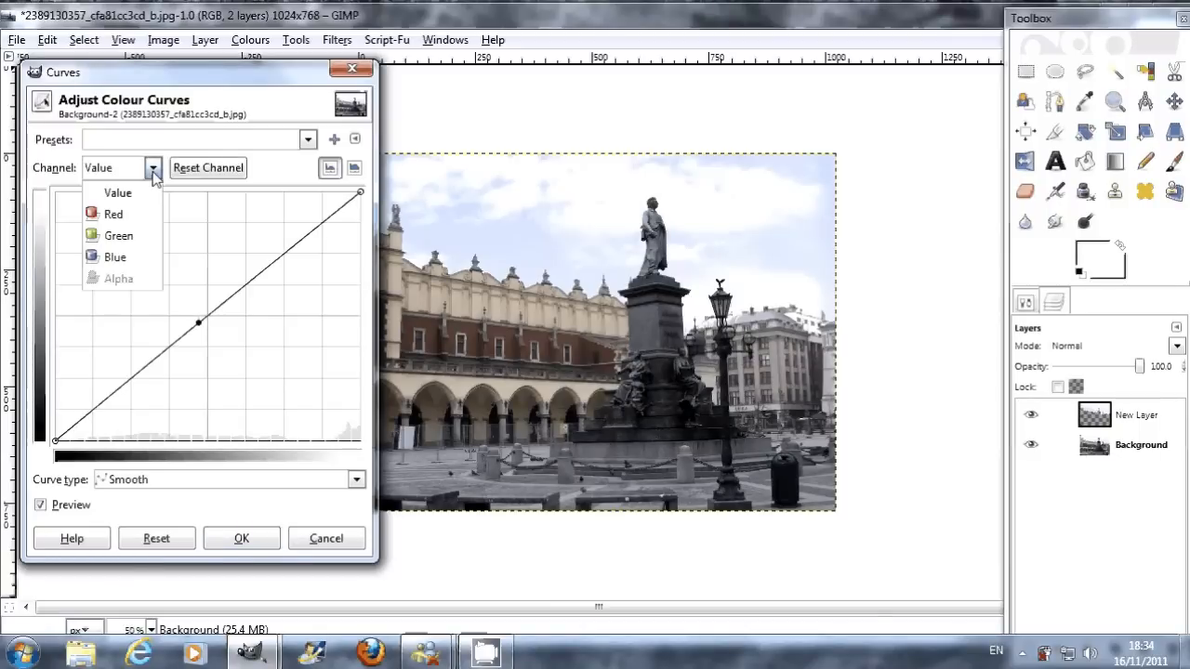
pyautogui.click(136, 217)
pyautogui.moveTo(218, 309); pyautogui.dragTo(209, 300)
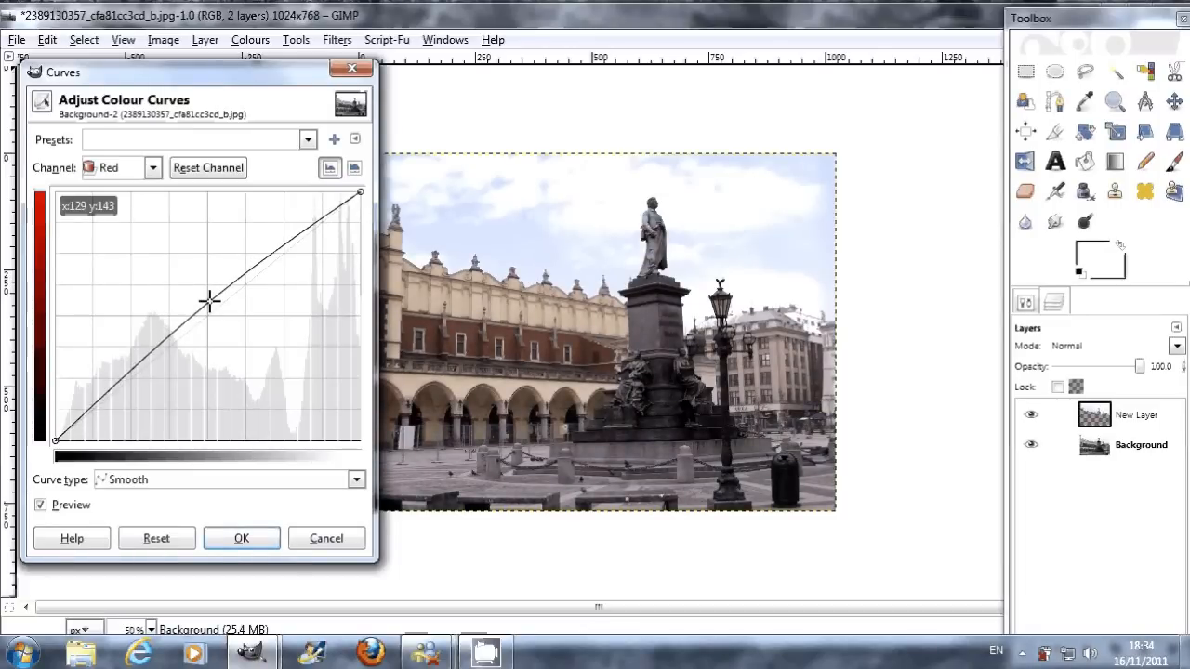
pyautogui.click(156, 173)
pyautogui.click(135, 236)
pyautogui.moveTo(213, 310); pyautogui.dragTo(203, 302)
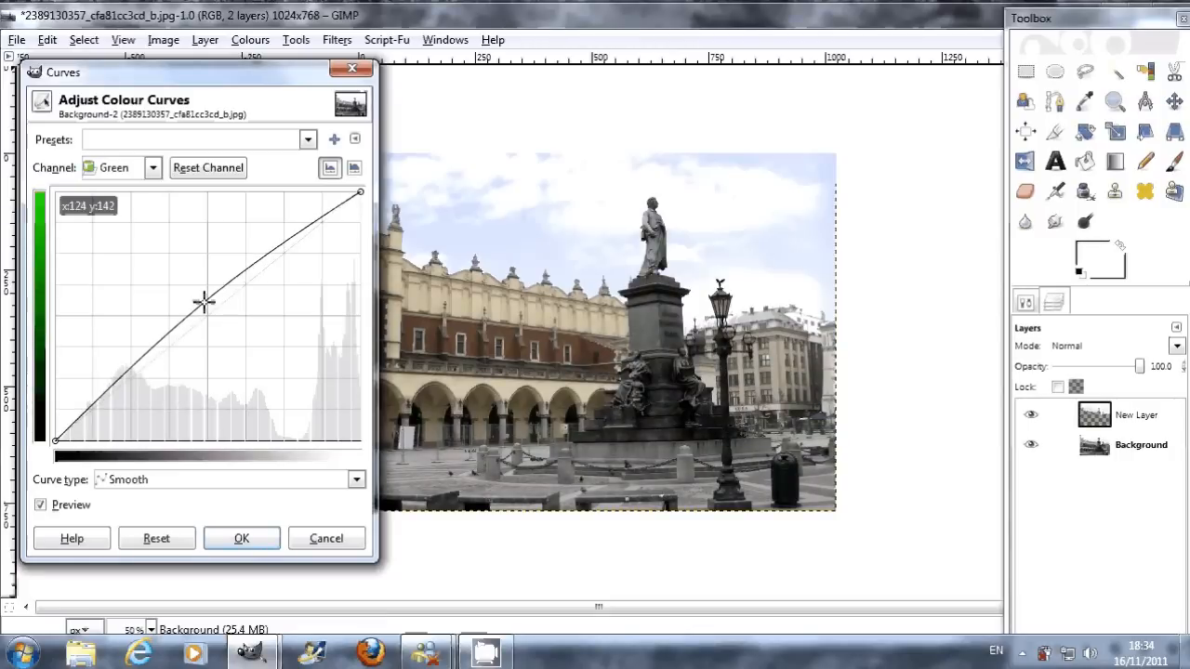
pyautogui.click(242, 540)
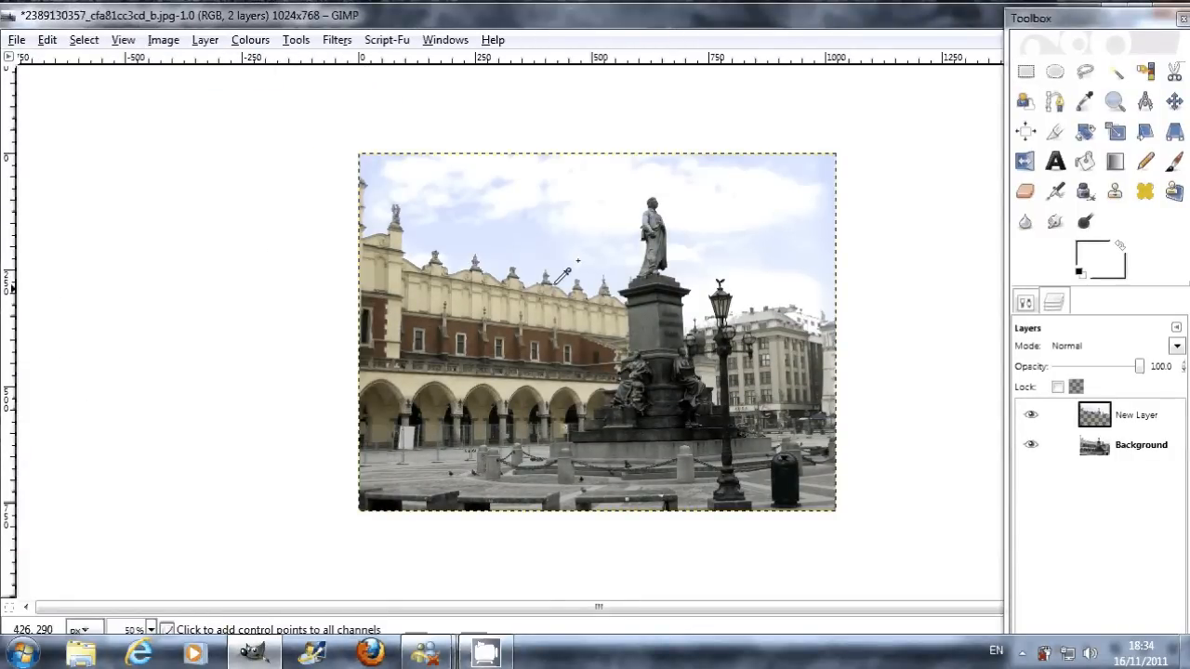
# Step: Examine the roofline of the long building and the painted clouds at 200% zoom
pyautogui.press('1')
pyautogui.press('2')
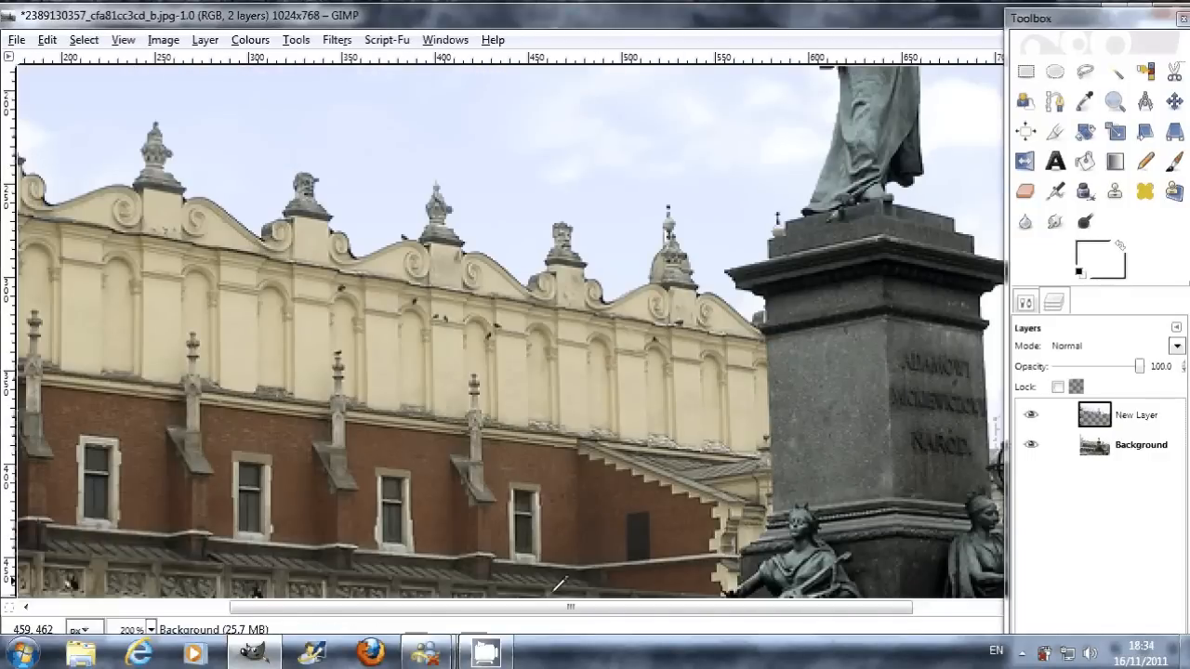
pyautogui.moveTo(532, 606); pyautogui.dragTo(335, 595)
pyautogui.scroll(2, 283, 315)
pyautogui.scroll(2, 291, 305)
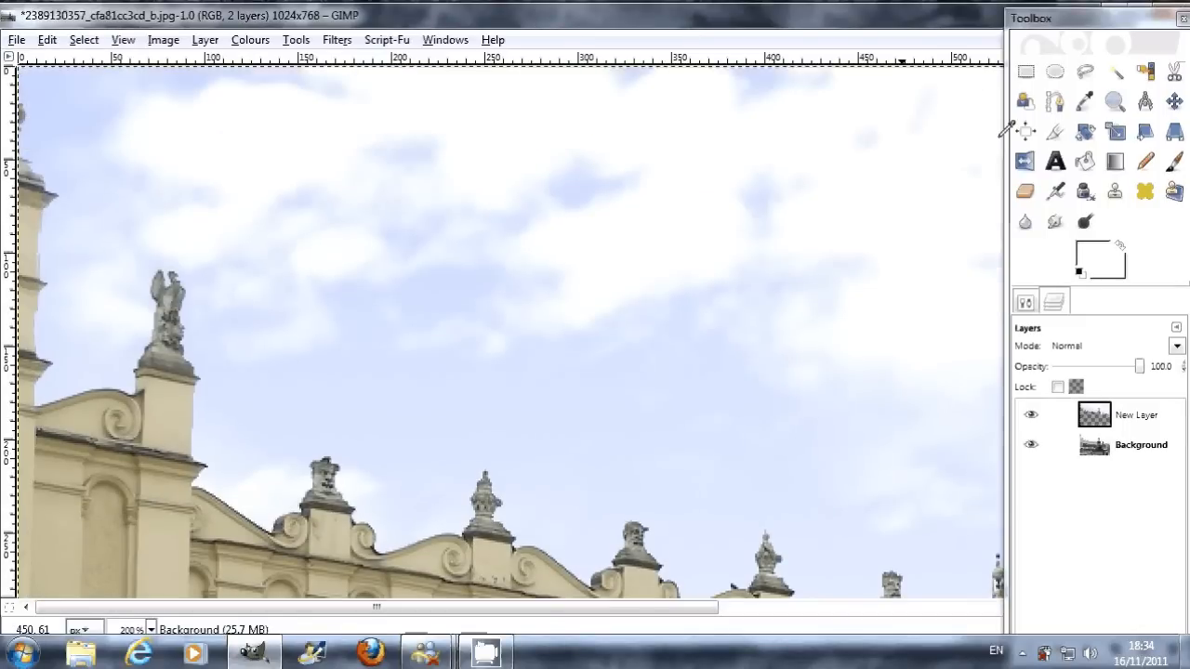
# Step: Set up the Blur tool with the Circle Fuzzy (19) brush
pyautogui.click(1028, 220)
pyautogui.click(1025, 305)
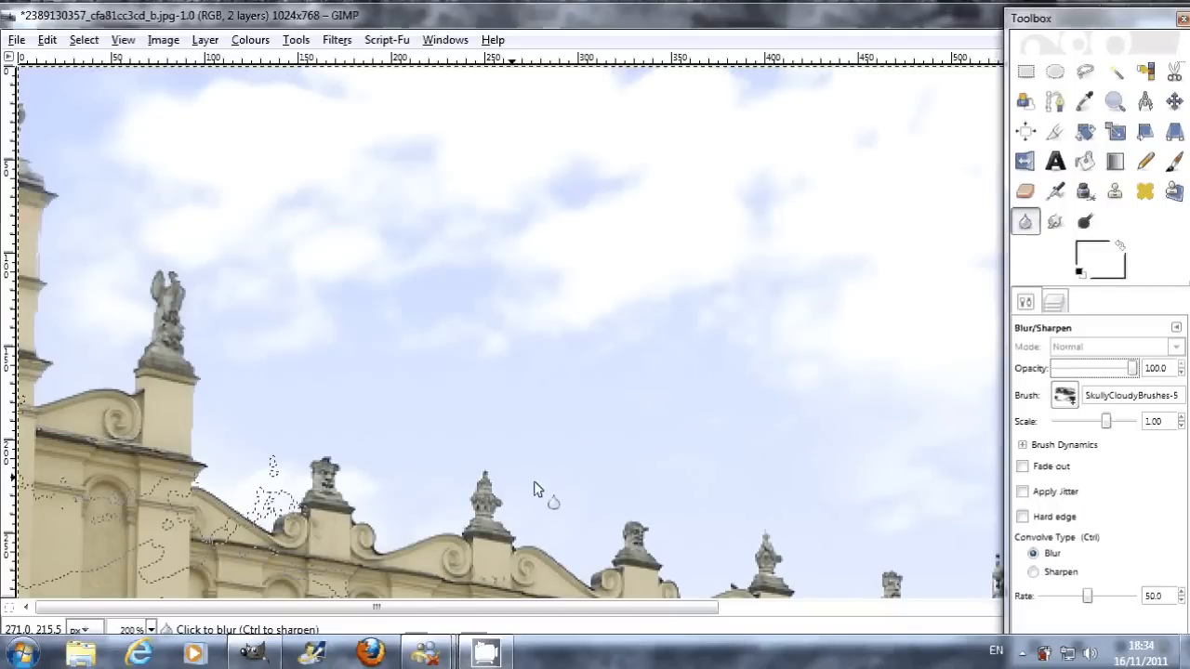
pyautogui.click(1066, 400)
pyautogui.scroll(3, 1002, 294)
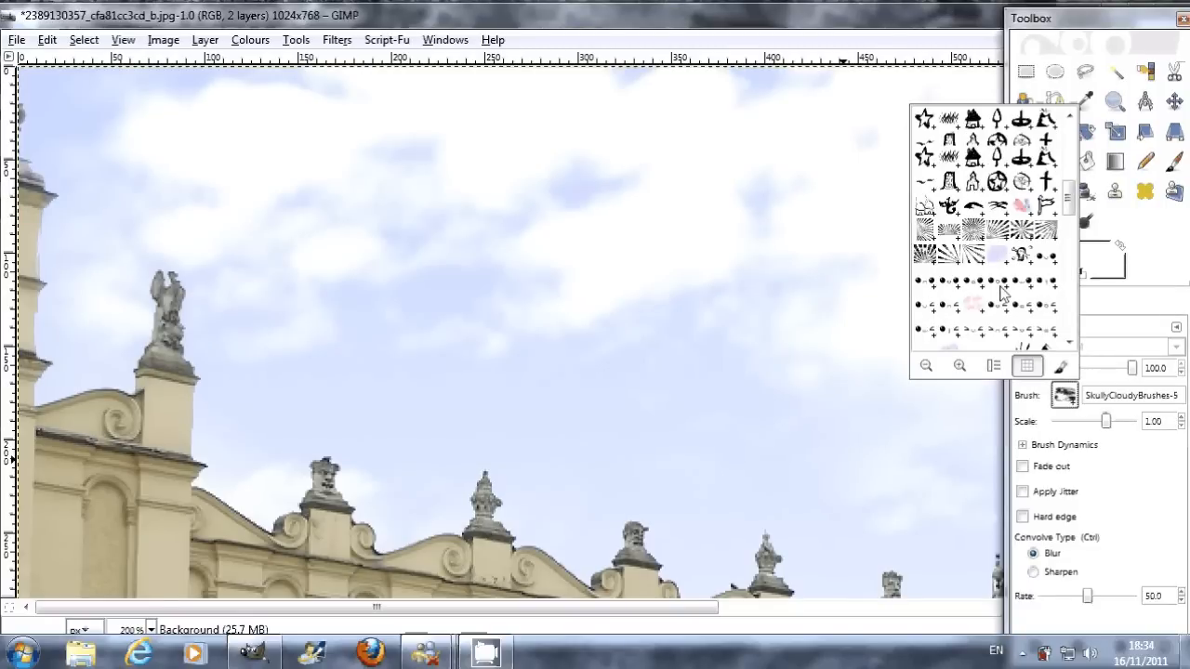
pyautogui.scroll(3, 1002, 294)
pyautogui.scroll(2, 1003, 294)
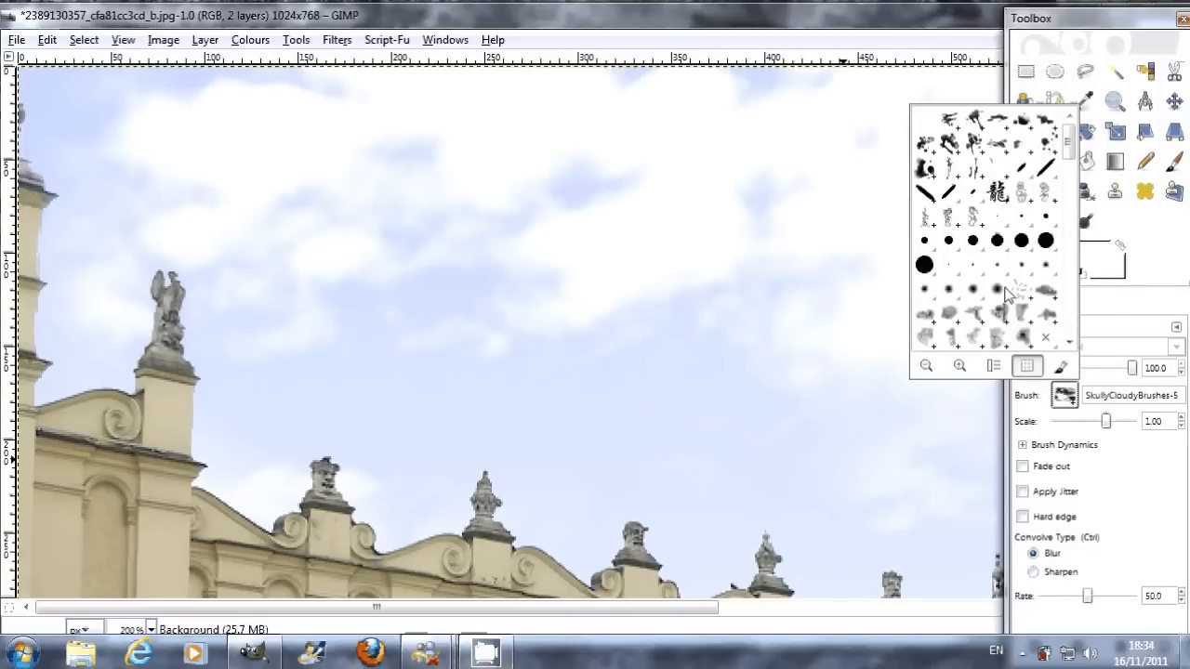
pyautogui.click(1000, 292)
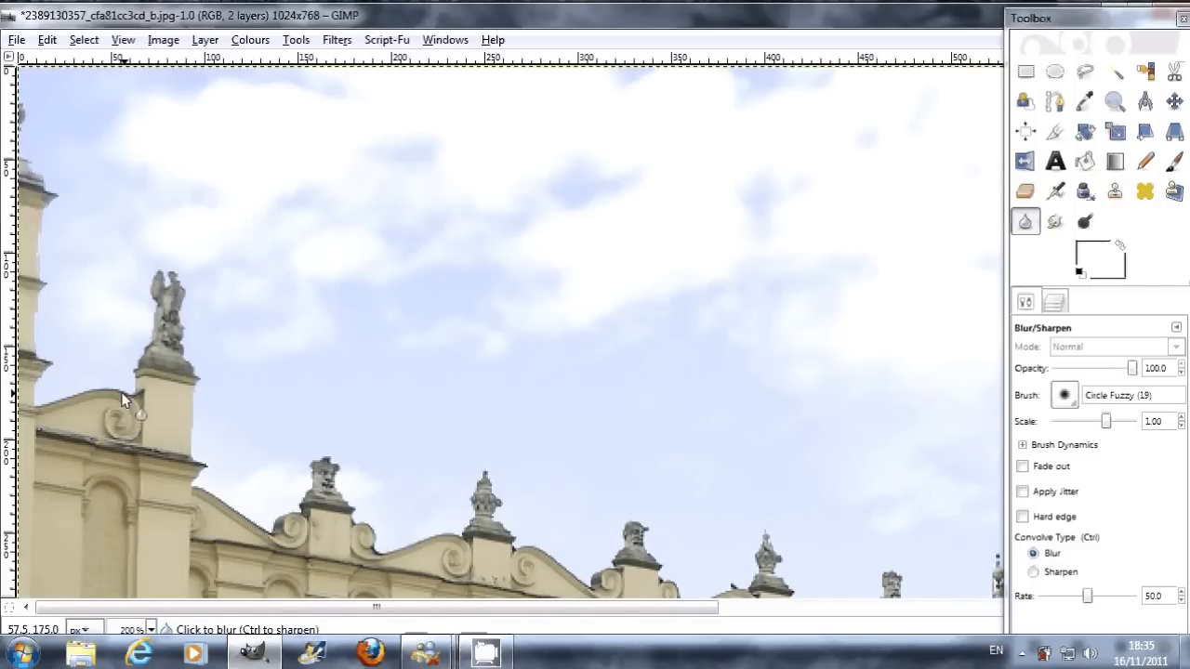
# Step: Blur the curved roof edge beside the building's corner statue and raise the blur brush scale to 10.00
pyautogui.moveTo(122, 394); pyautogui.dragTo(141, 400)
pyautogui.scroll(-3, 633, 413)
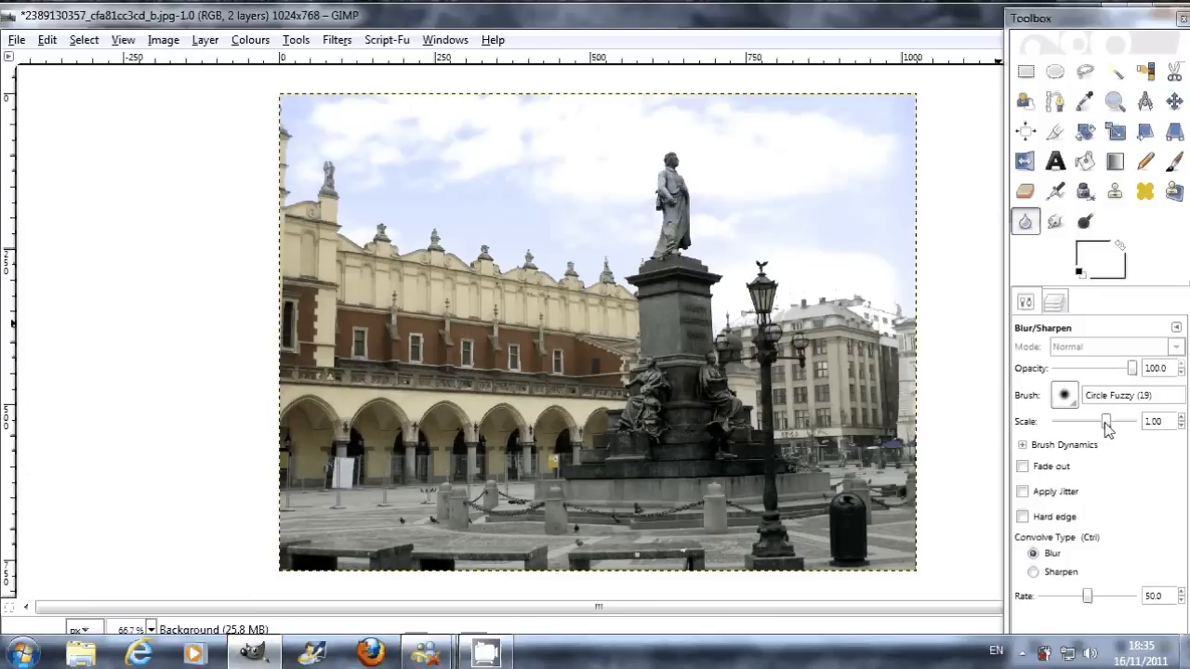
pyautogui.moveTo(1106, 423); pyautogui.dragTo(1136, 423)
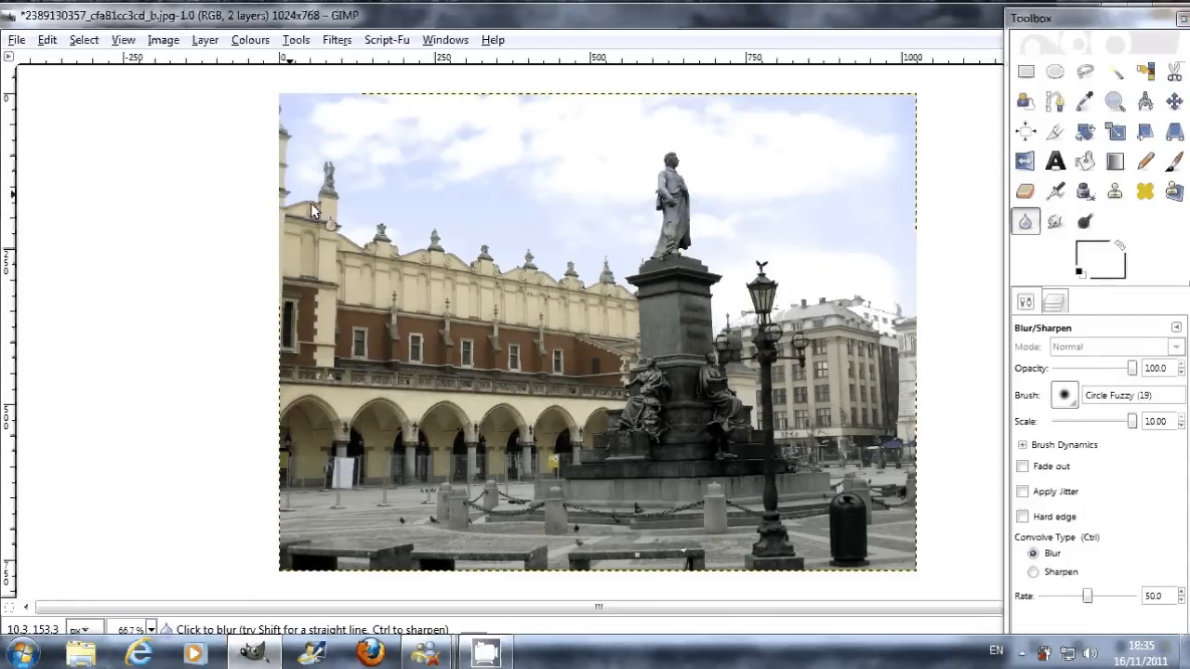
pyautogui.press('r')
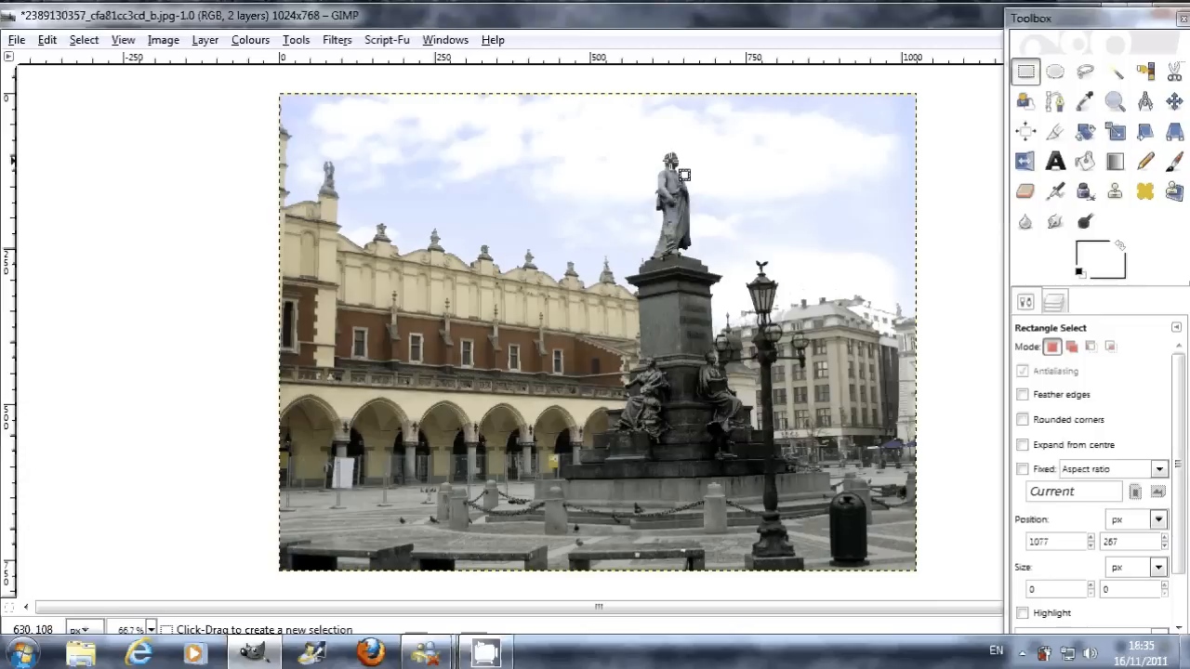
# Step: Dodge the midtones of the monument statue's head and upper body with the Circle Fuzzy (19) brush at full opacity
pyautogui.click(1084, 221)
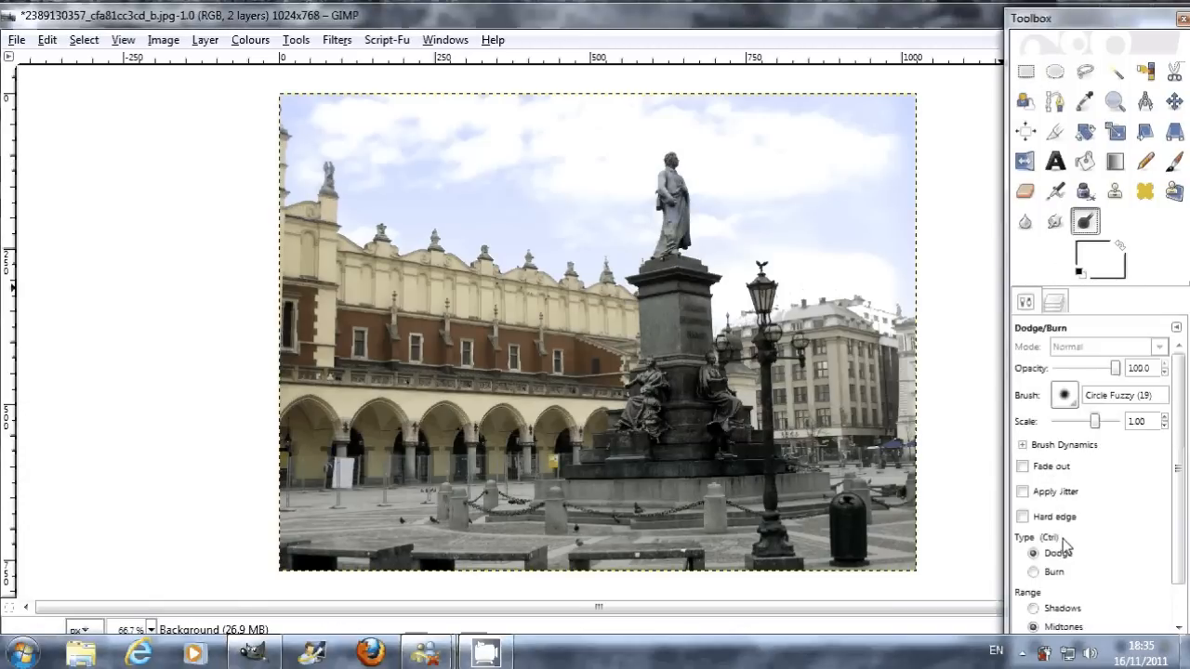
pyautogui.click(671, 173)
pyautogui.keyDown('ctrl'); pyautogui.scroll(2, 707, 218); pyautogui.keyUp('ctrl')
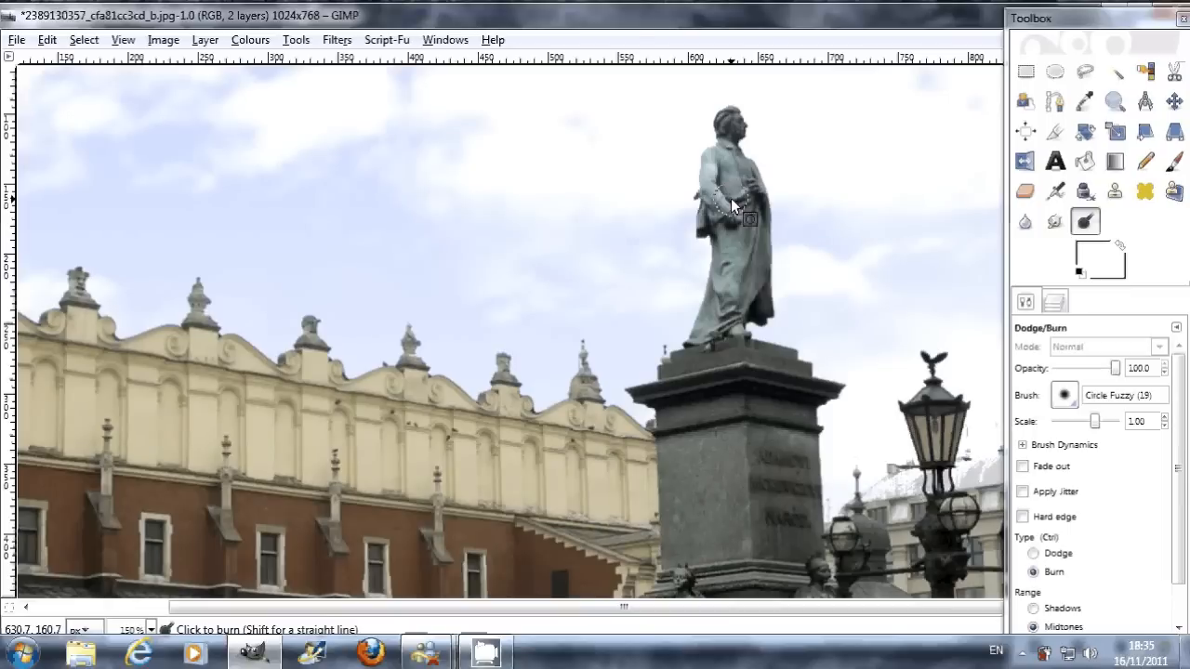
pyautogui.keyDown('ctrl'); pyautogui.scroll(4, 731, 198); pyautogui.keyUp('ctrl')
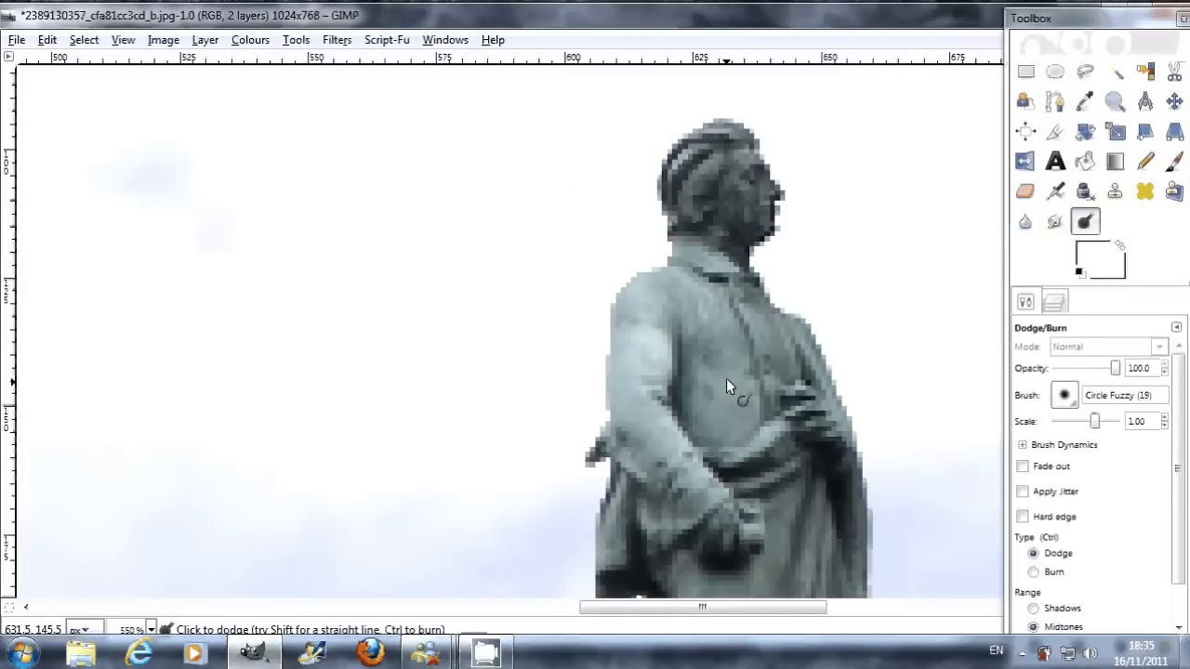
pyautogui.scroll(3, 727, 379)
pyautogui.moveTo(704, 317)
pyautogui.mouseDown()
pyautogui.moveTo(736, 346)
pyautogui.moveTo(722, 372)
pyautogui.mouseUp()
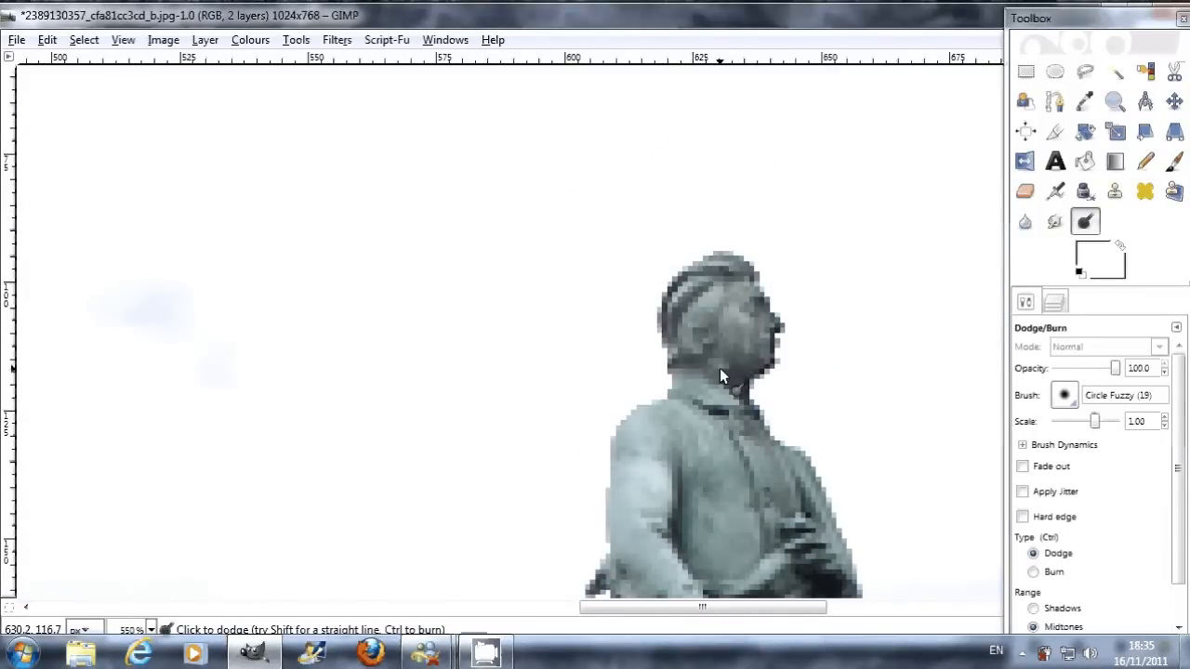
pyautogui.scroll(-3, 720, 368)
pyautogui.moveTo(693, 293)
pyautogui.mouseDown()
pyautogui.moveTo(712, 469)
pyautogui.moveTo(689, 385)
pyautogui.mouseUp()
# Step: Reduce the Dodge opacity to 49.2 and lighten the statue's arm, torso and robe down to its feet
pyautogui.moveTo(1097, 370); pyautogui.dragTo(1086, 375)
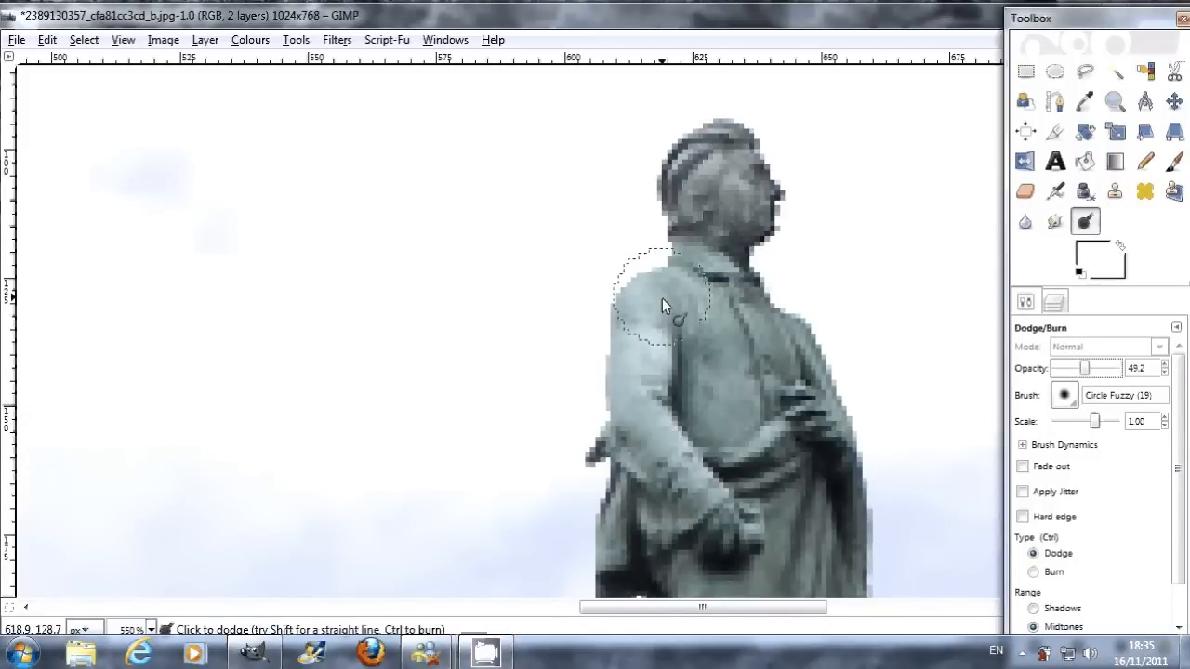
pyautogui.moveTo(666, 302); pyautogui.dragTo(714, 454)
pyautogui.scroll(-3, 712, 257)
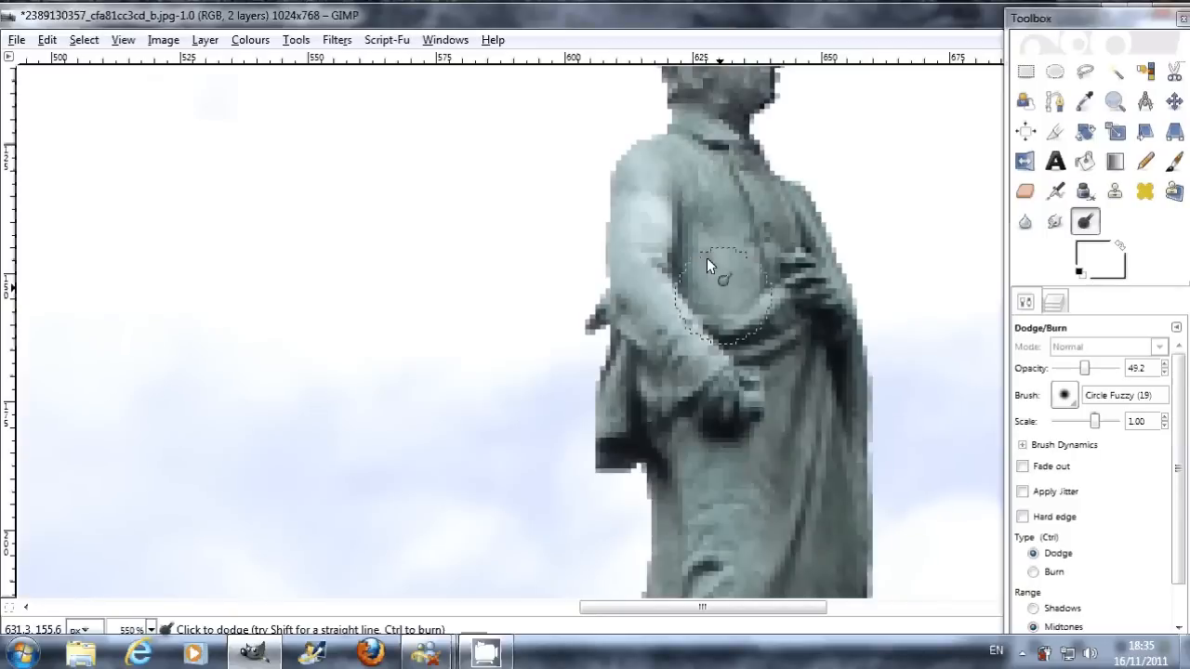
pyautogui.scroll(-2, 729, 367)
pyautogui.moveTo(729, 363)
pyautogui.mouseDown()
pyautogui.moveTo(710, 439)
pyautogui.moveTo(713, 408)
pyautogui.mouseUp()
pyautogui.scroll(-3, 712, 409)
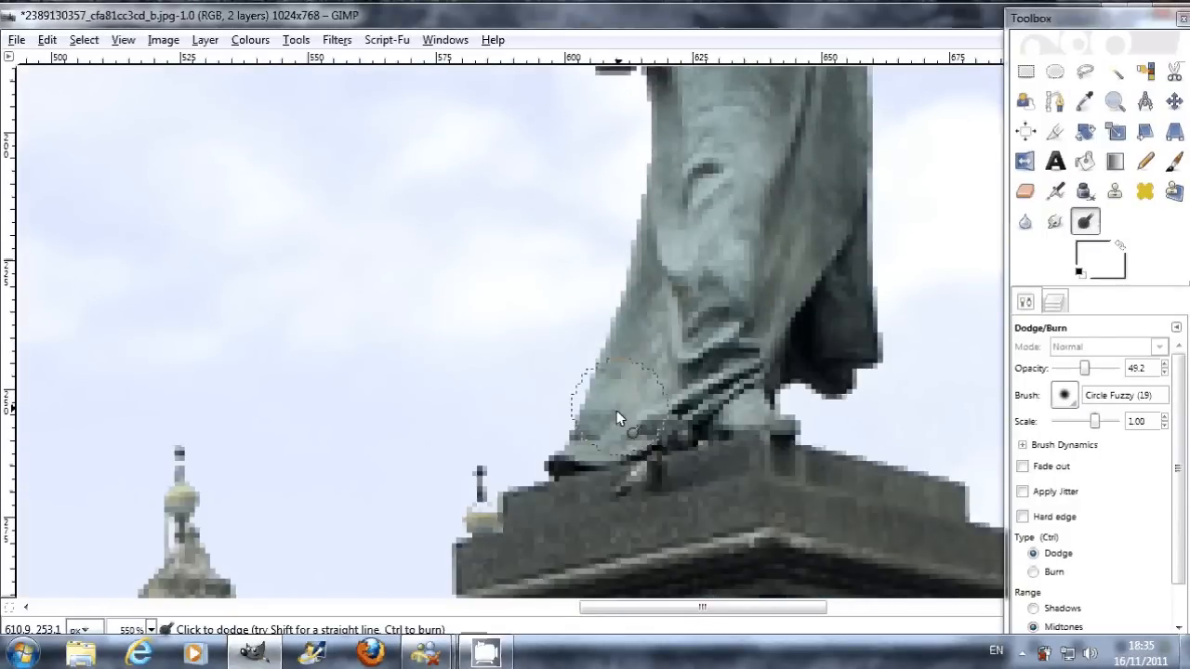
pyautogui.moveTo(616, 412); pyautogui.dragTo(745, 350)
# Step: Dodge the stone pedestal below the statue, covering its upper block, cornice and front face, and leave the Dodge tool
pyautogui.scroll(-3, 745, 348)
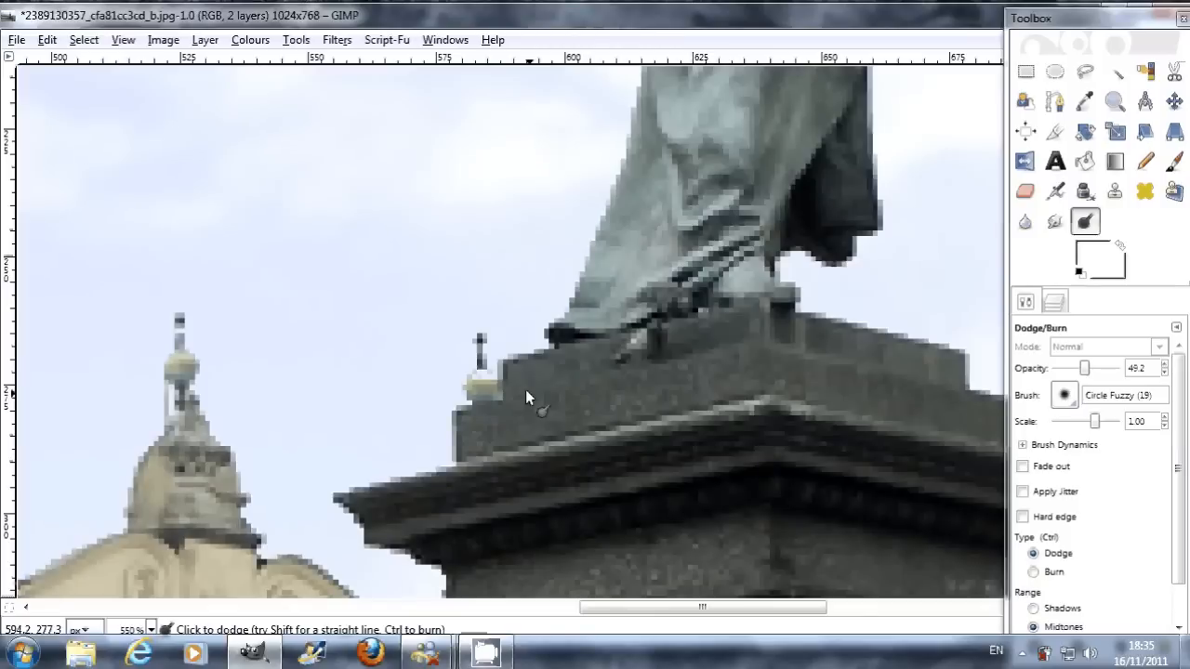
pyautogui.moveTo(509, 434); pyautogui.dragTo(586, 415)
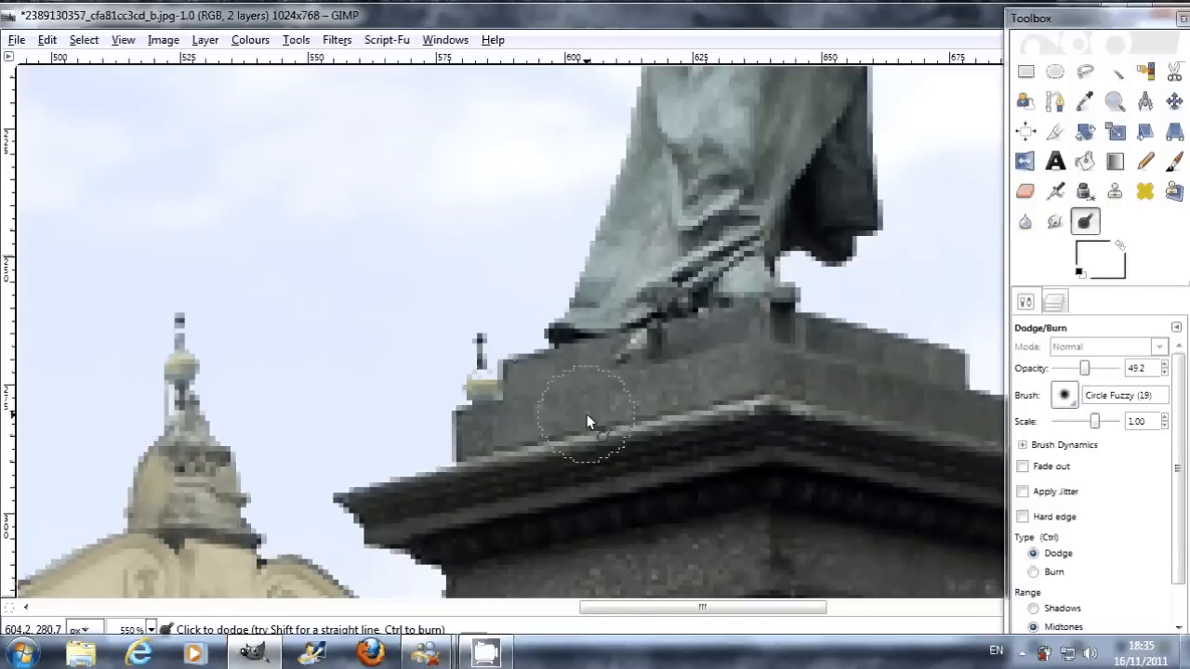
pyautogui.scroll(-2, 648, 336)
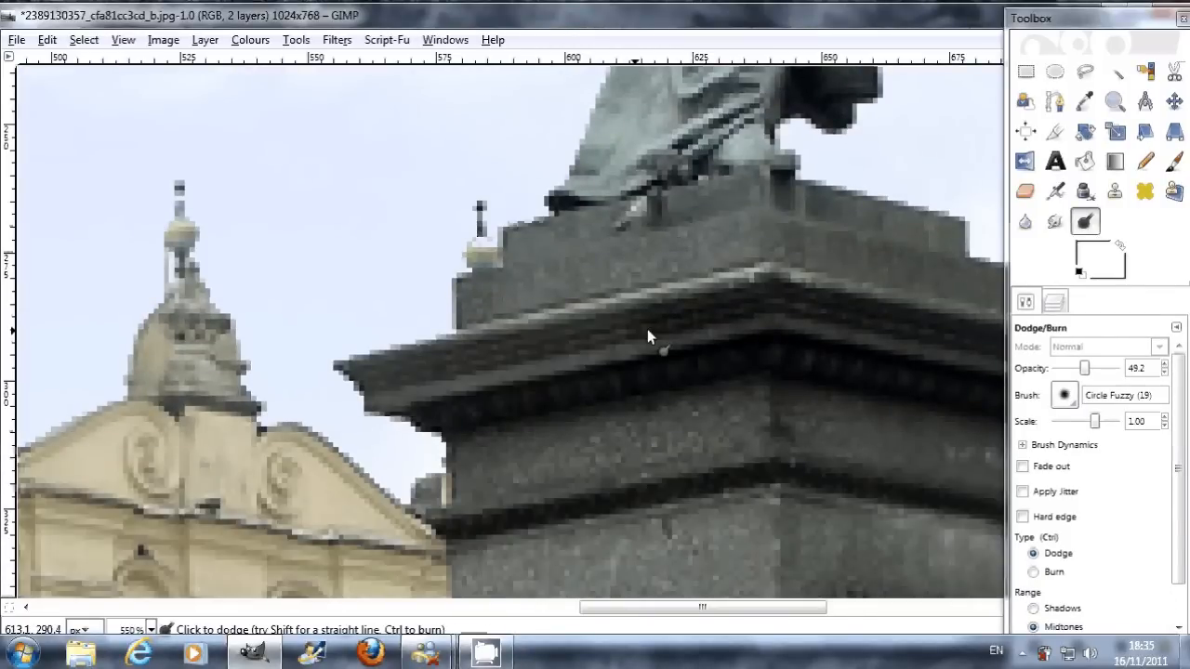
pyautogui.moveTo(647, 329); pyautogui.dragTo(402, 379)
pyautogui.scroll(-2, 610, 426)
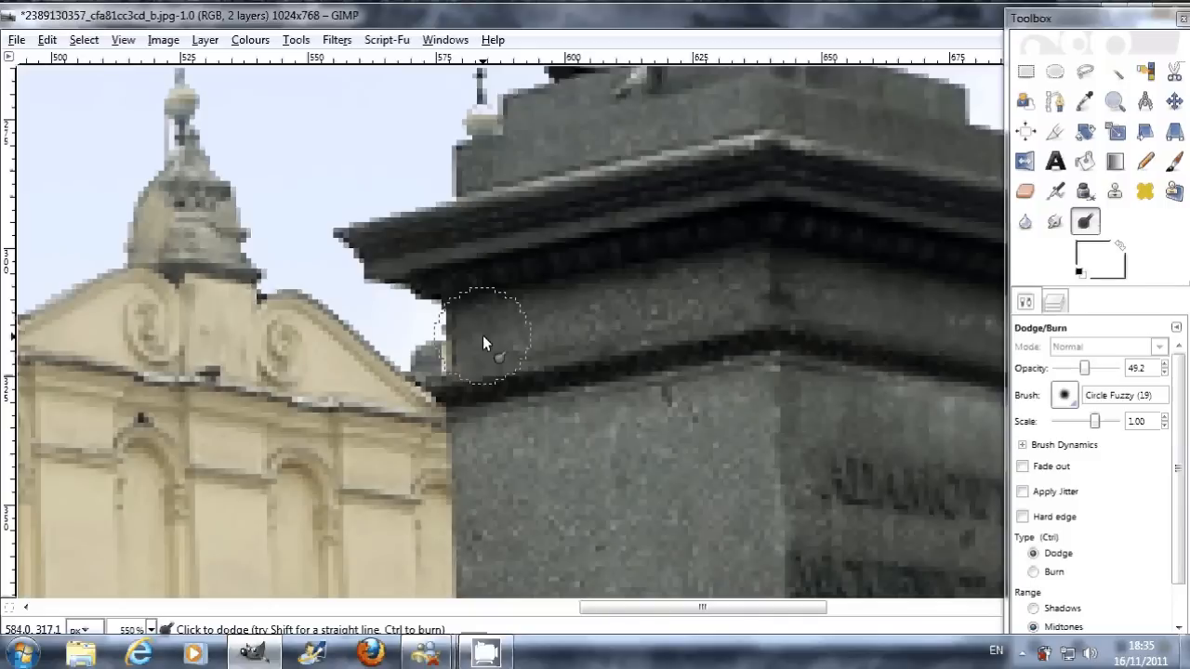
pyautogui.moveTo(483, 335); pyautogui.dragTo(690, 381)
pyautogui.scroll(-4, 689, 372)
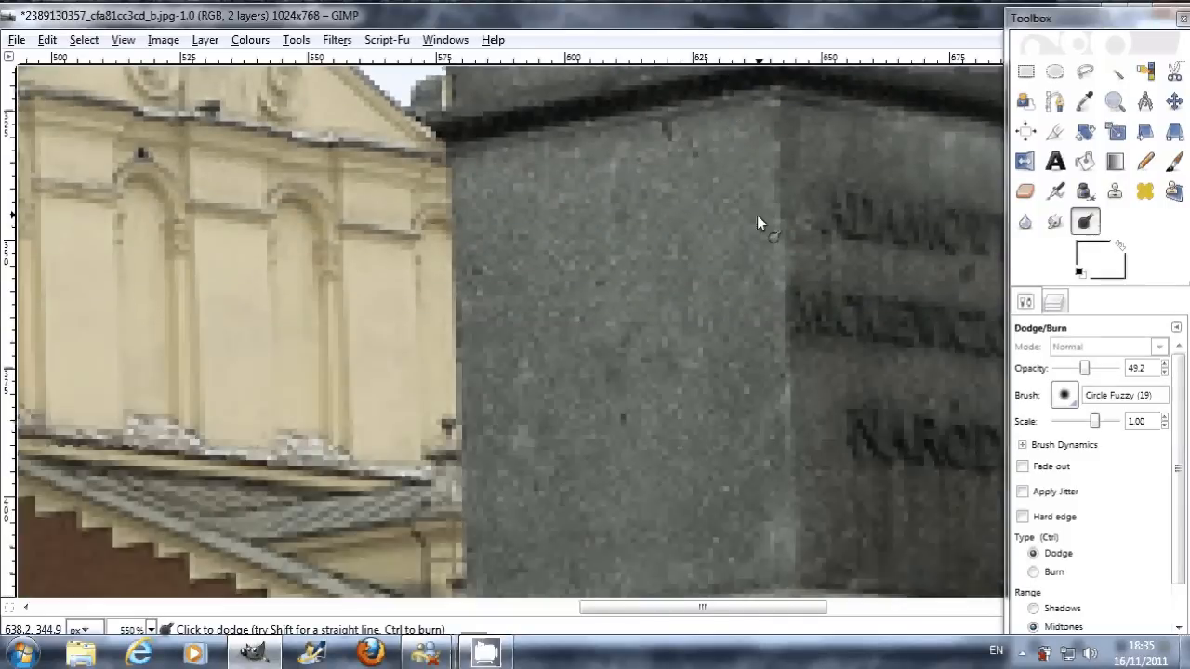
pyautogui.press('ctrl')
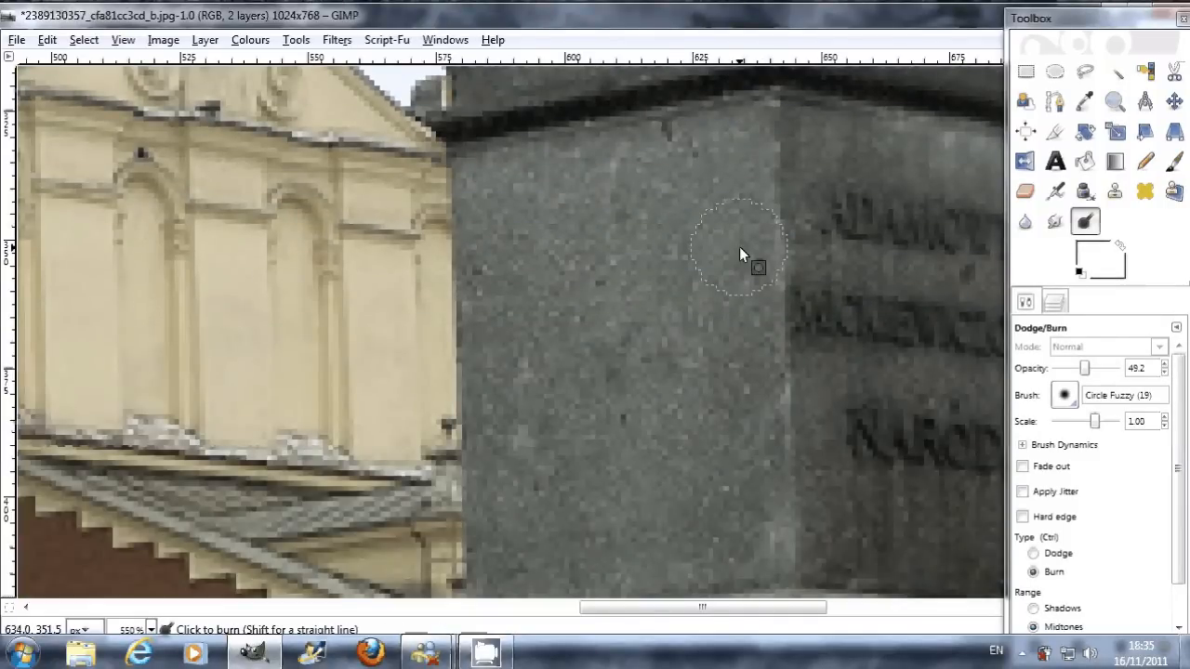
pyautogui.scroll(-1, 739, 246)
pyautogui.scroll(-5, 654, 277)
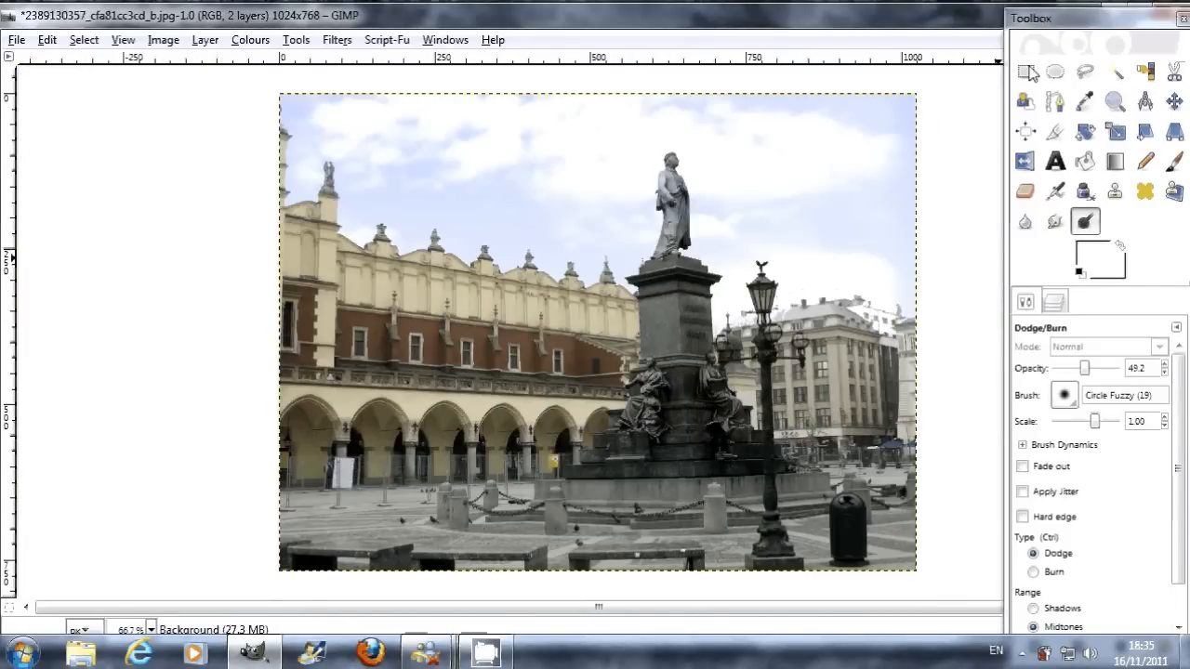
pyautogui.click(1026, 71)
pyautogui.click(17, 40)
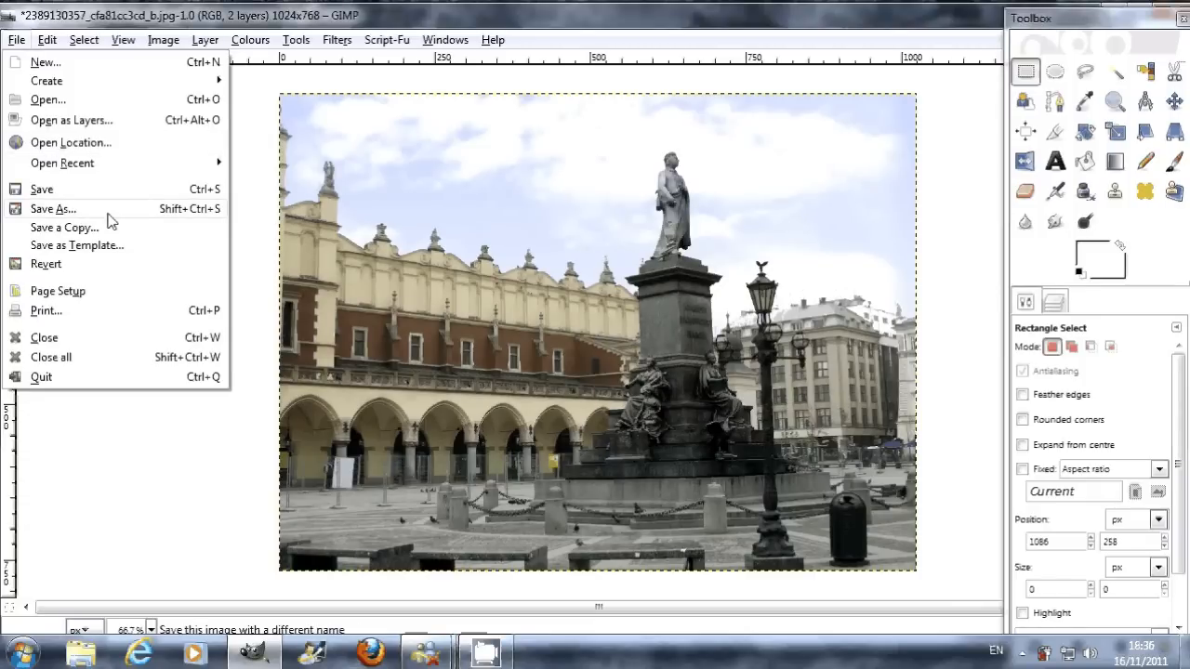
pyautogui.click(55, 209)
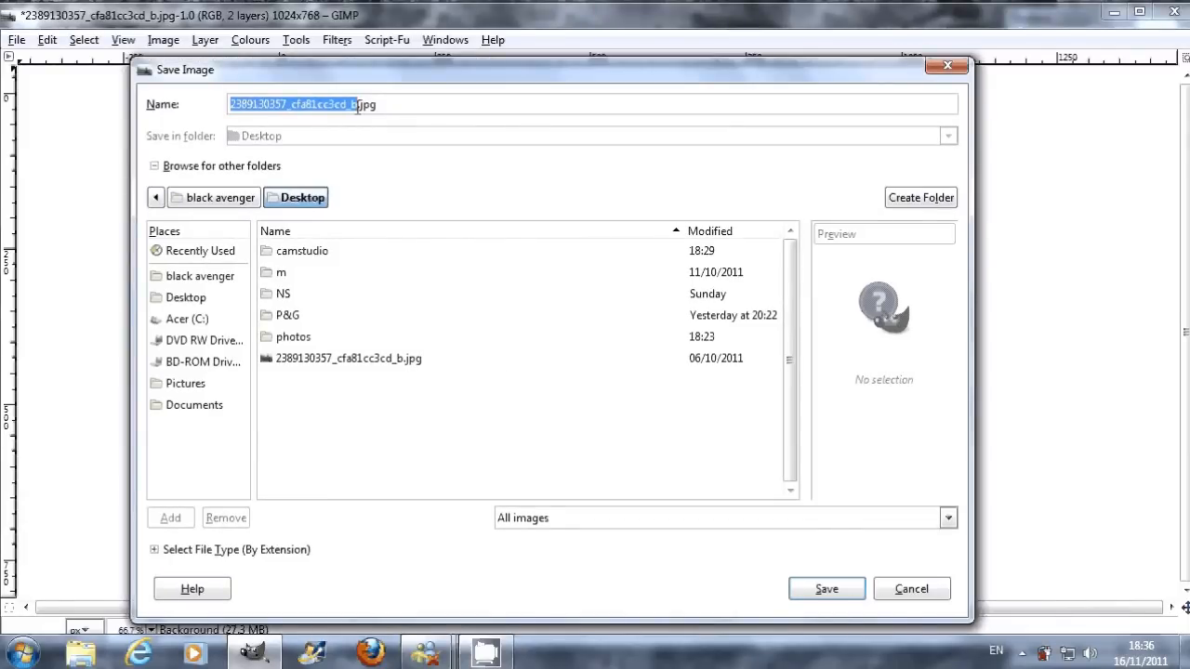
pyautogui.write('a')
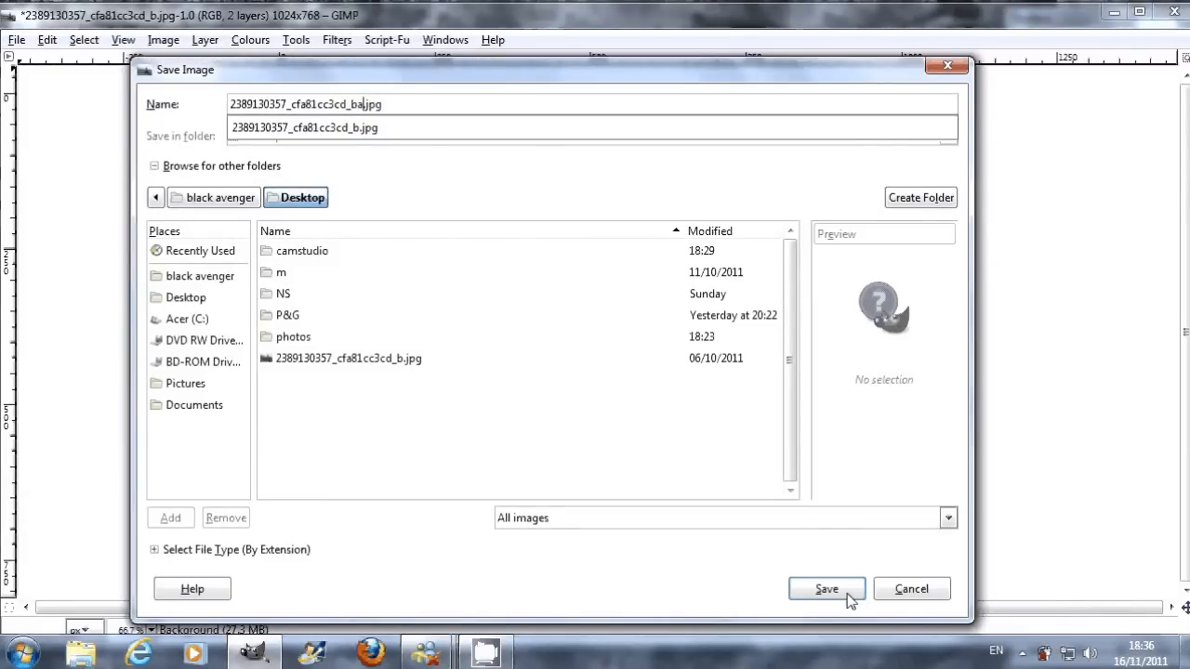
pyautogui.click(848, 598)
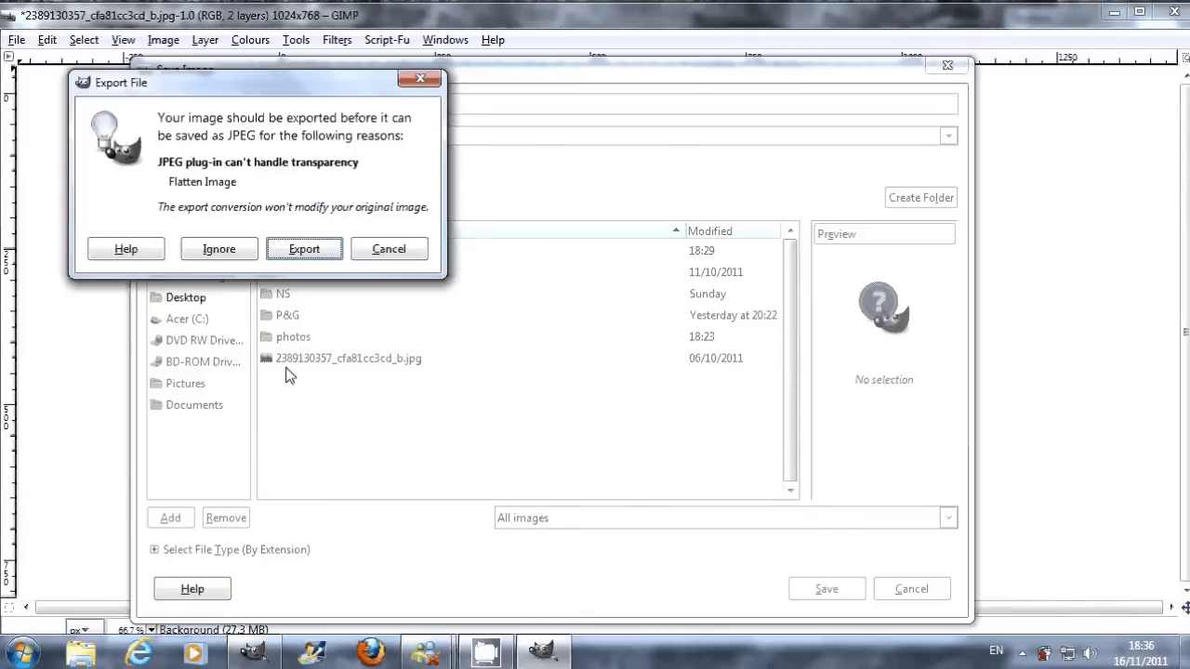
pyautogui.click(304, 250)
pyautogui.press('Return')
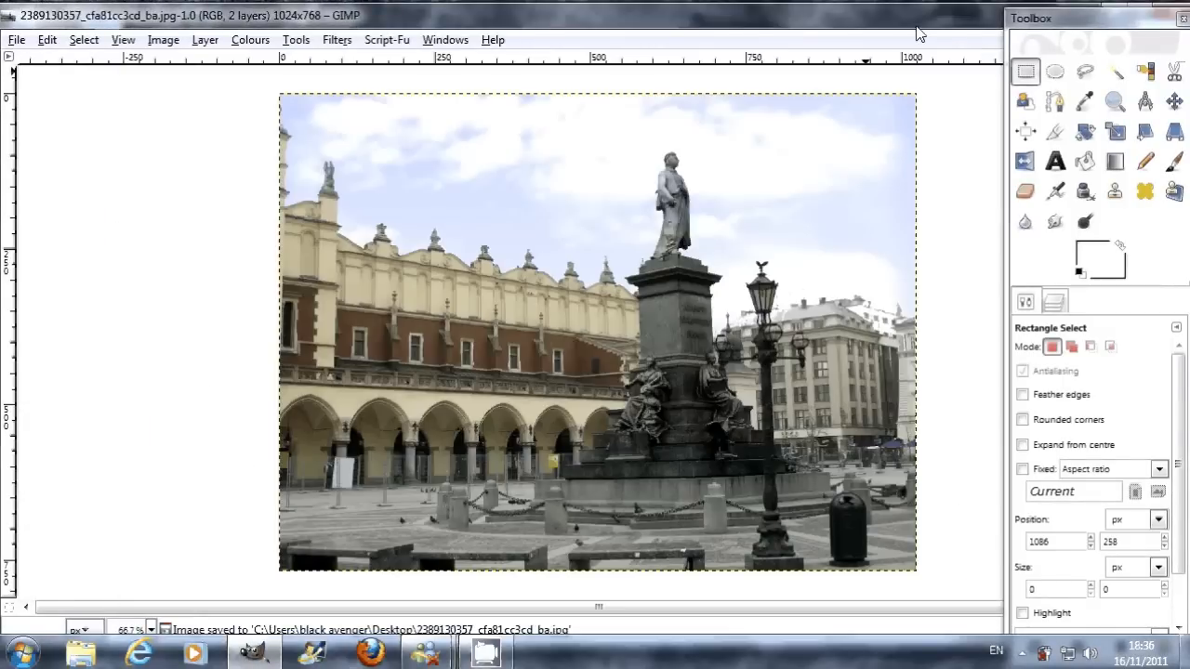
# Step: Switch to the desktop and open the original photo and the edited copy side by side in Windows Photo Viewer
pyautogui.click(1115, 5)
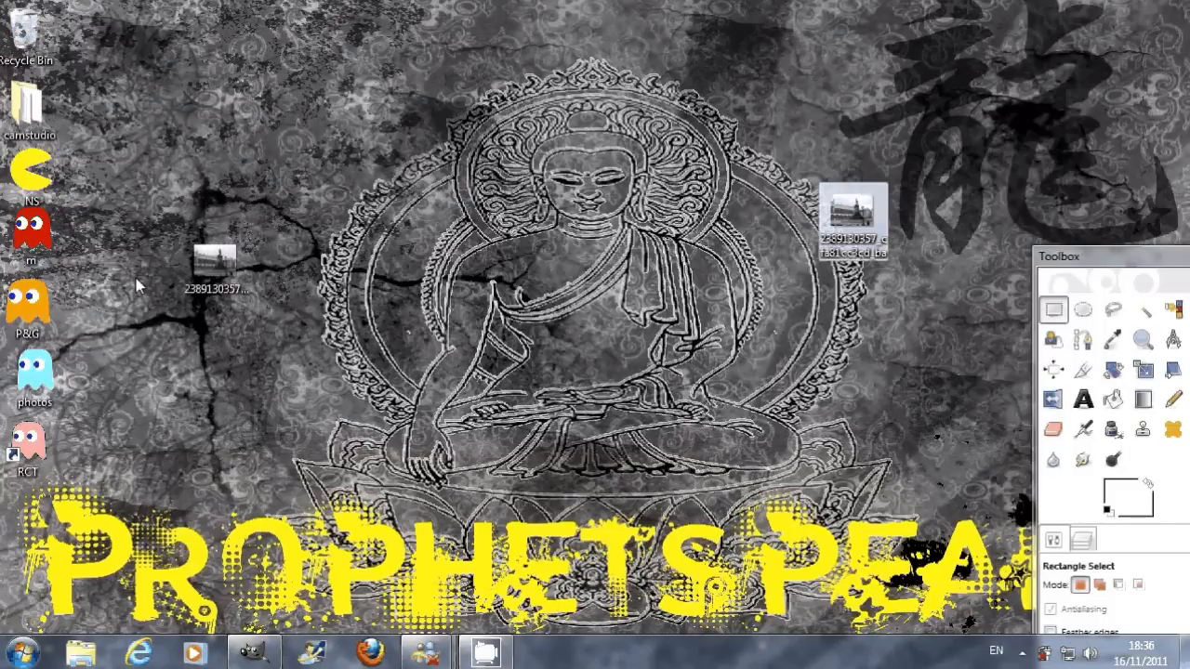
pyautogui.doubleClick(872, 221)
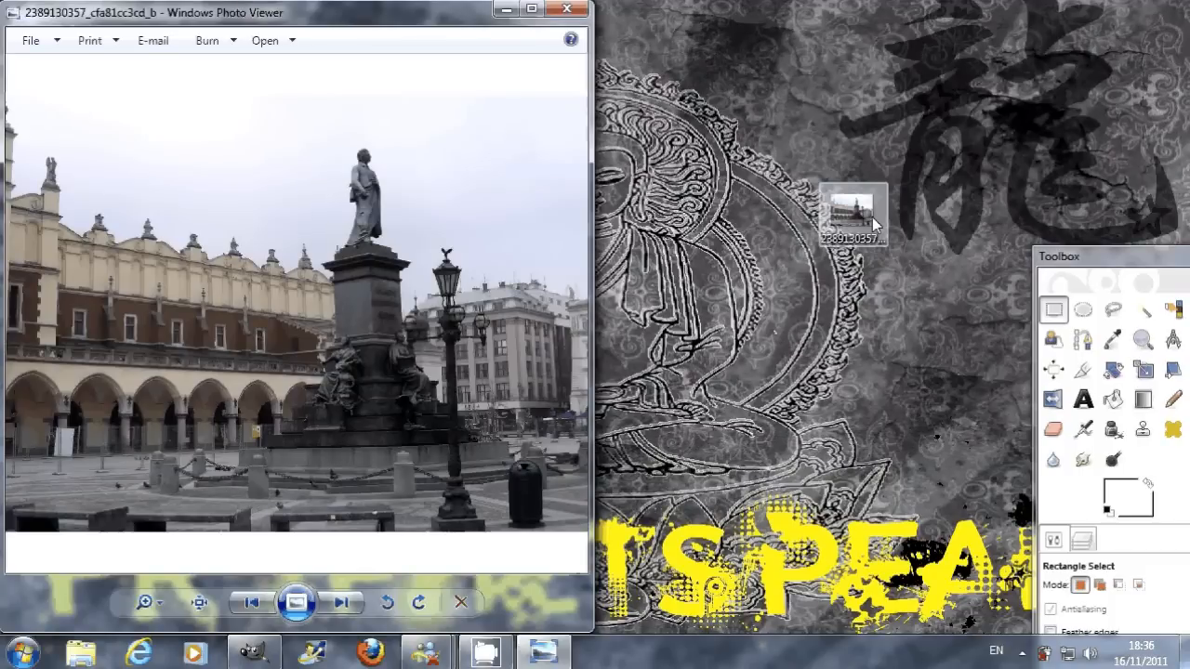
pyautogui.doubleClick(853, 215)
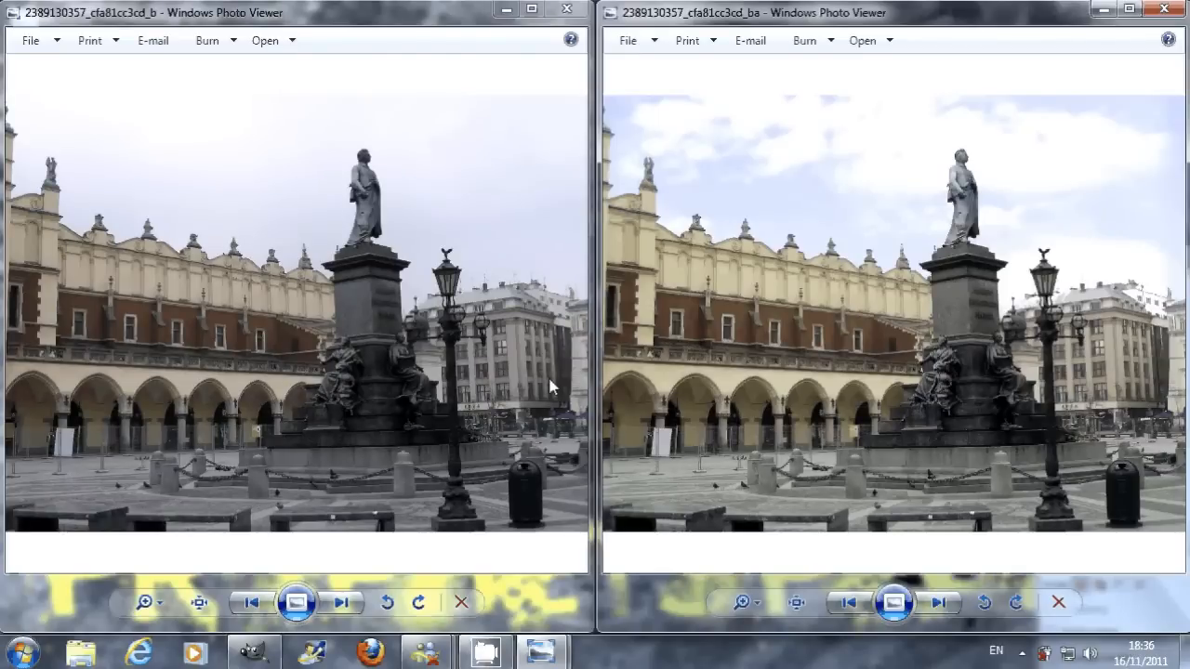